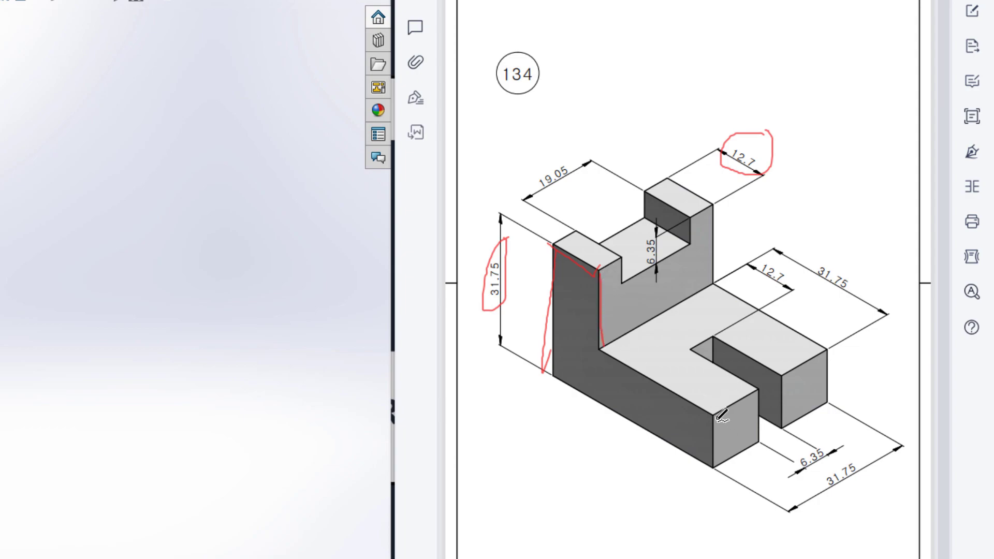
# - Examine the L-shaped side profile in drawing 134, including its height, thickness, base length and overall width dimensions
pyautogui.moveTo(712, 417); pyautogui.dragTo(709, 458)
pyautogui.moveTo(713, 416)
pyautogui.mouseDown()
pyautogui.moveTo(708, 461)
pyautogui.moveTo(719, 416)
pyautogui.mouseUp()
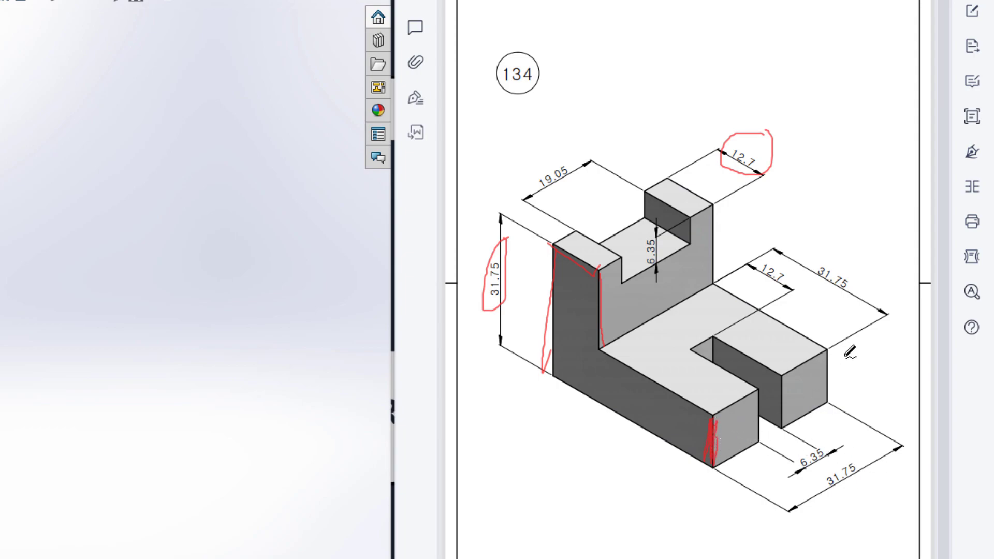
pyautogui.moveTo(828, 352)
pyautogui.mouseDown()
pyautogui.moveTo(783, 374)
pyautogui.moveTo(788, 414)
pyautogui.mouseUp()
pyautogui.moveTo(820, 360); pyautogui.dragTo(829, 404)
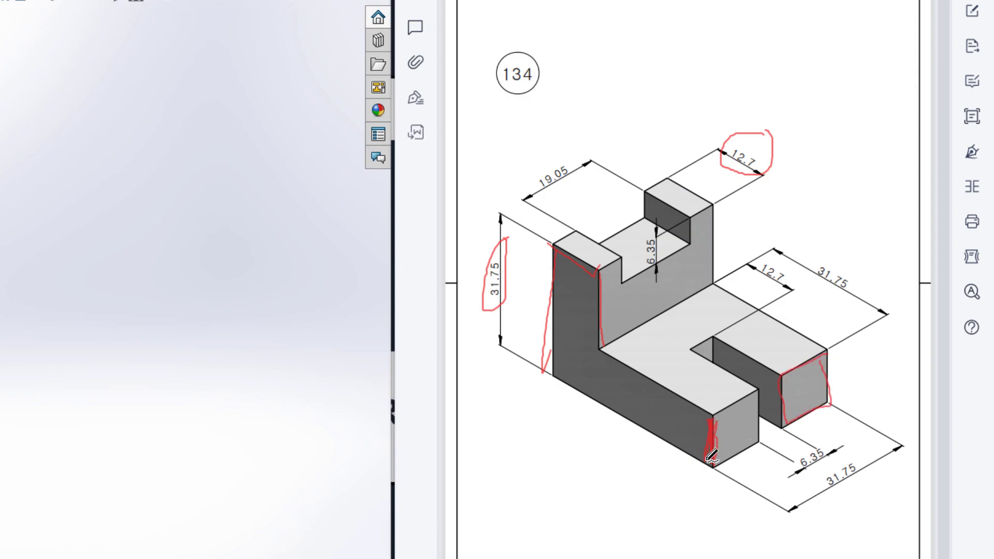
pyautogui.moveTo(842, 453)
pyautogui.mouseDown()
pyautogui.moveTo(859, 449)
pyautogui.moveTo(808, 439)
pyautogui.moveTo(821, 468)
pyautogui.moveTo(825, 429)
pyautogui.mouseUp()
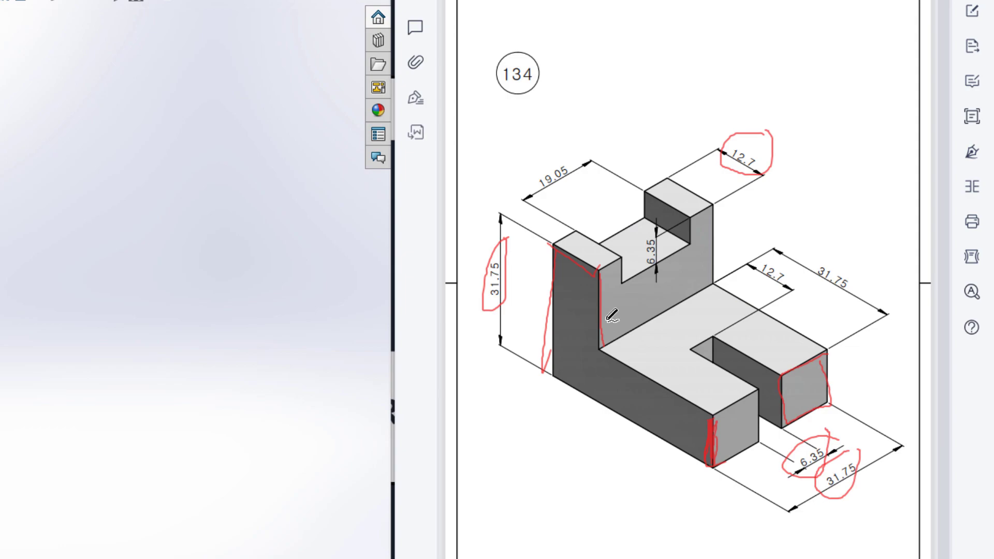
pyautogui.moveTo(574, 376)
pyautogui.mouseDown()
pyautogui.moveTo(576, 337)
pyautogui.moveTo(580, 371)
pyautogui.moveTo(679, 377)
pyautogui.moveTo(724, 413)
pyautogui.mouseUp()
pyautogui.moveTo(838, 253)
pyautogui.mouseDown()
pyautogui.moveTo(805, 272)
pyautogui.moveTo(880, 272)
pyautogui.moveTo(841, 253)
pyautogui.mouseUp()
pyautogui.moveTo(710, 431)
pyautogui.mouseDown()
pyautogui.moveTo(713, 465)
pyautogui.moveTo(523, 367)
pyautogui.mouseUp()
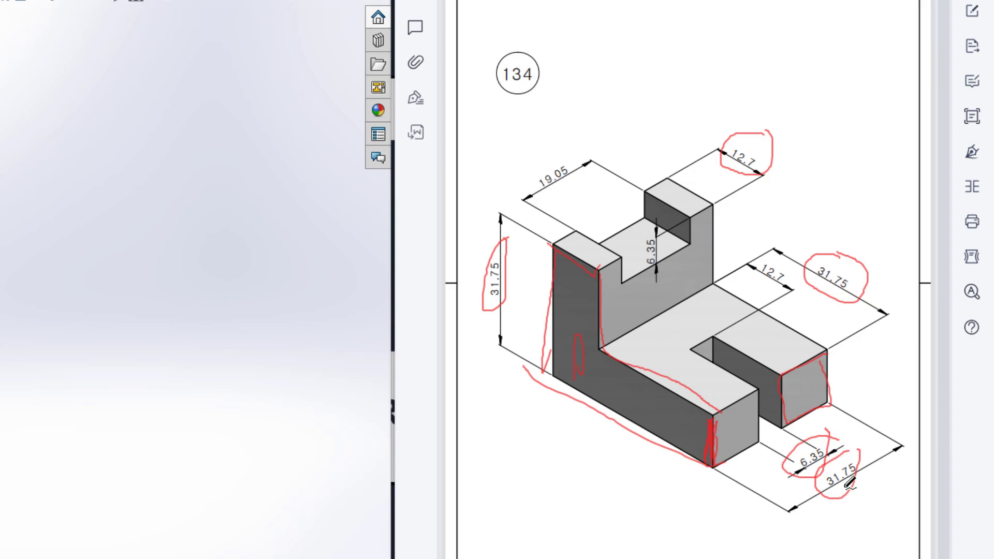
pyautogui.moveTo(860, 444)
pyautogui.mouseDown()
pyautogui.moveTo(817, 478)
pyautogui.moveTo(863, 479)
pyautogui.moveTo(849, 444)
pyautogui.mouseUp()
pyautogui.hotkey('ctrl', 'z')
pyautogui.hotkey('ctrl', 'z')
pyautogui.hotkey('ctrl', 'z')
pyautogui.hotkey('ctrl', 'z')
pyautogui.hotkey('ctrl', 'z')
pyautogui.hotkey('ctrl', 'z')
pyautogui.hotkey('ctrl', 'z')
pyautogui.hotkey('ctrl', 'z')
pyautogui.hotkey('ctrl', 'z')
pyautogui.hotkey('ctrl', 'z')
pyautogui.hotkey('ctrl', 'z')
pyautogui.hotkey('ctrl', 'z')
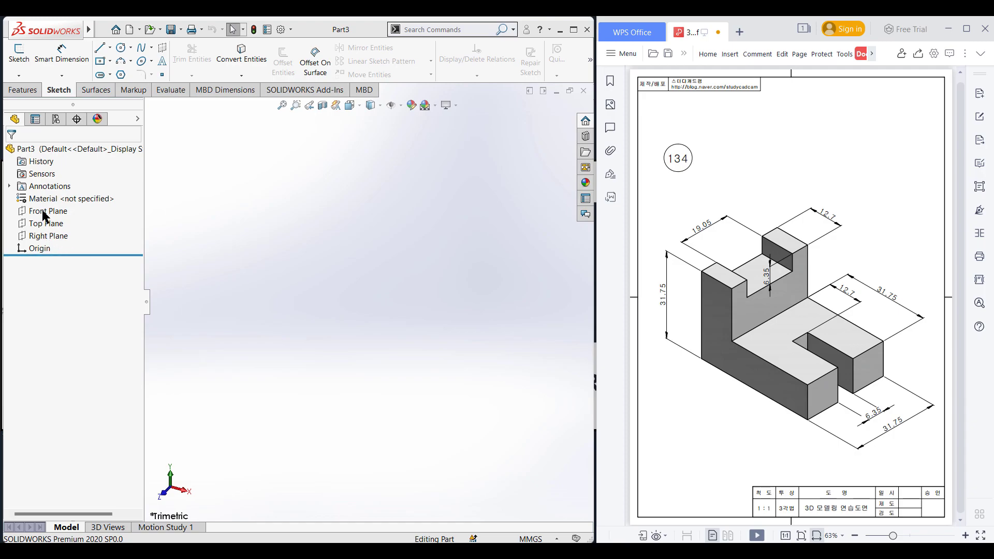
# - Start a sketch on the Front Plane and draw a vertical line 31.75 mm long upward from the origin
pyautogui.rightClick(44, 211)
pyautogui.click(57, 195)
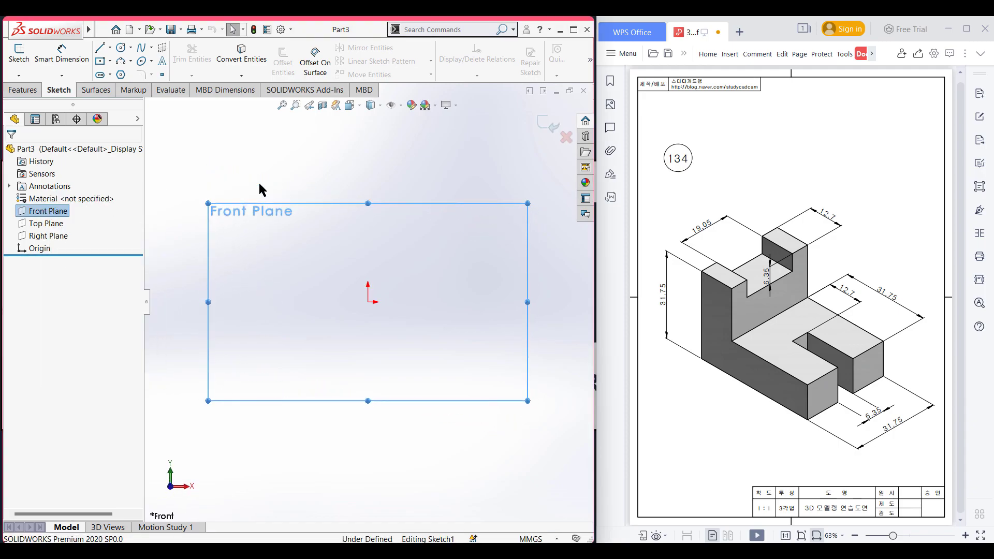
pyautogui.click(100, 48)
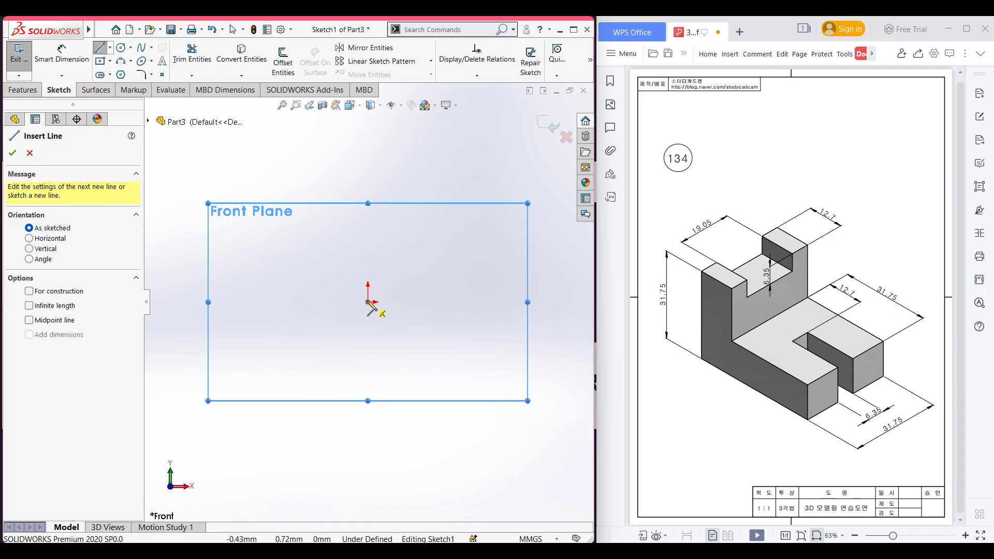
pyautogui.click(368, 303)
pyautogui.click(368, 221)
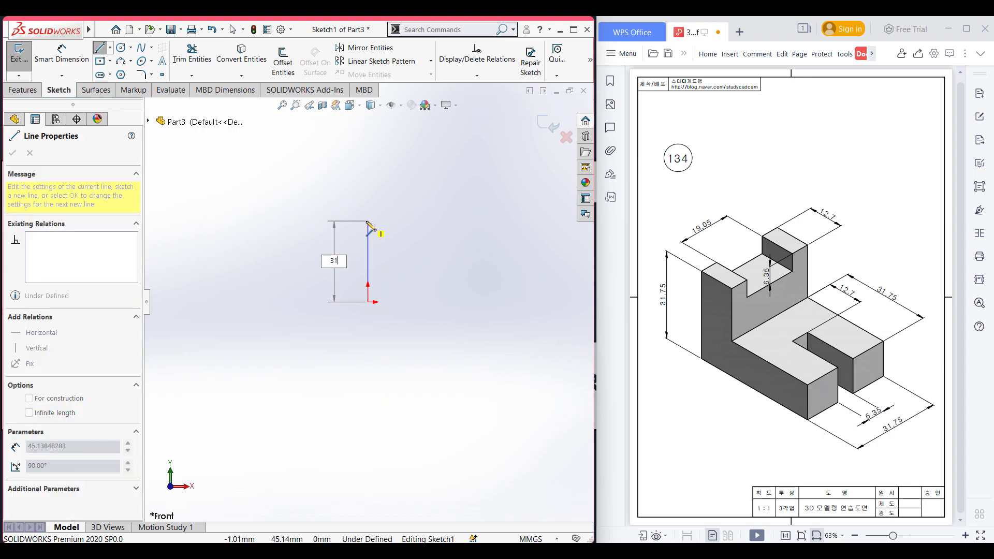
pyautogui.write('31.75')
pyautogui.press('Return')
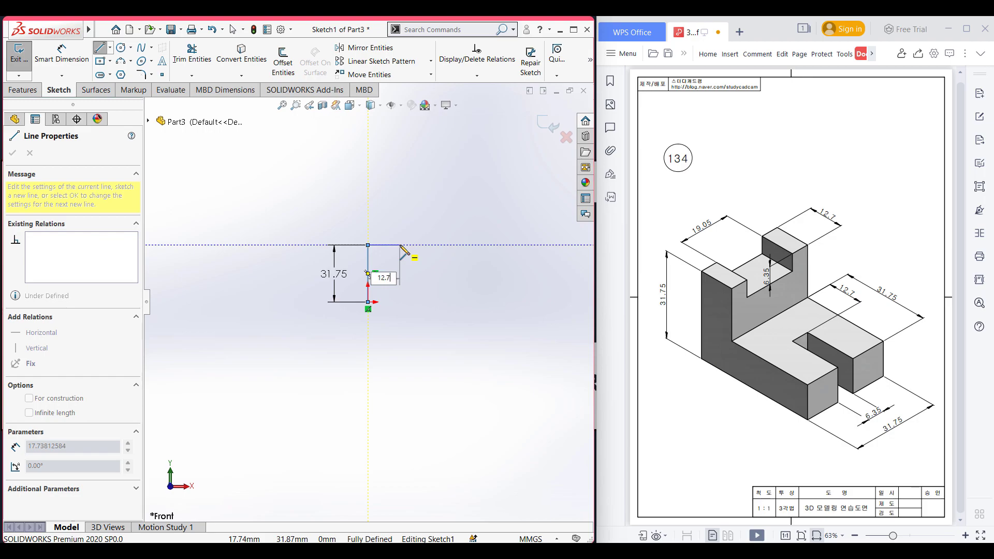
# - Continue the profile with a 12.7 mm horizontal line, a 19.05 mm line downward and a 31.75 mm horizontal line outward
pyautogui.press('Return')
pyautogui.scroll(-2, 403, 262)
pyautogui.scroll(-3, 386, 259)
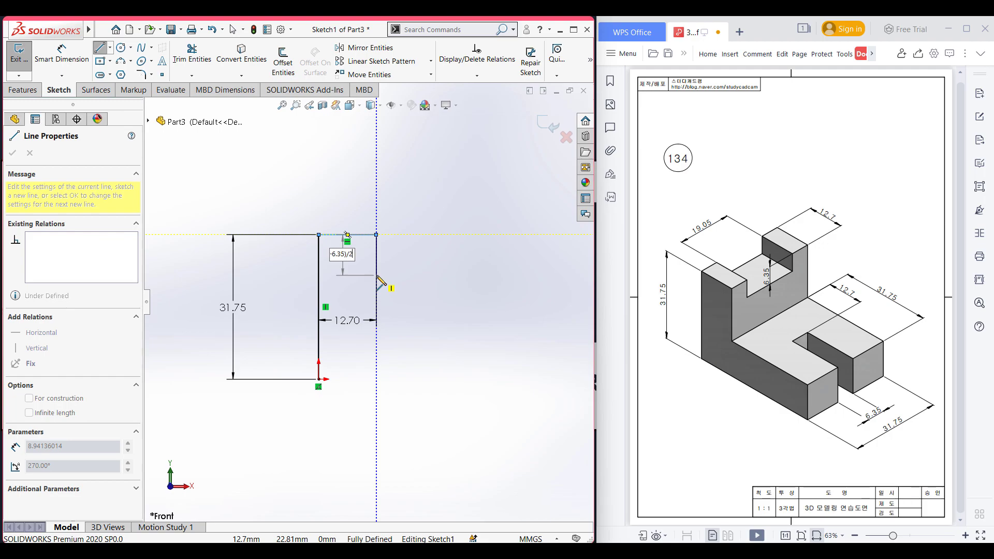
pyautogui.press('Return')
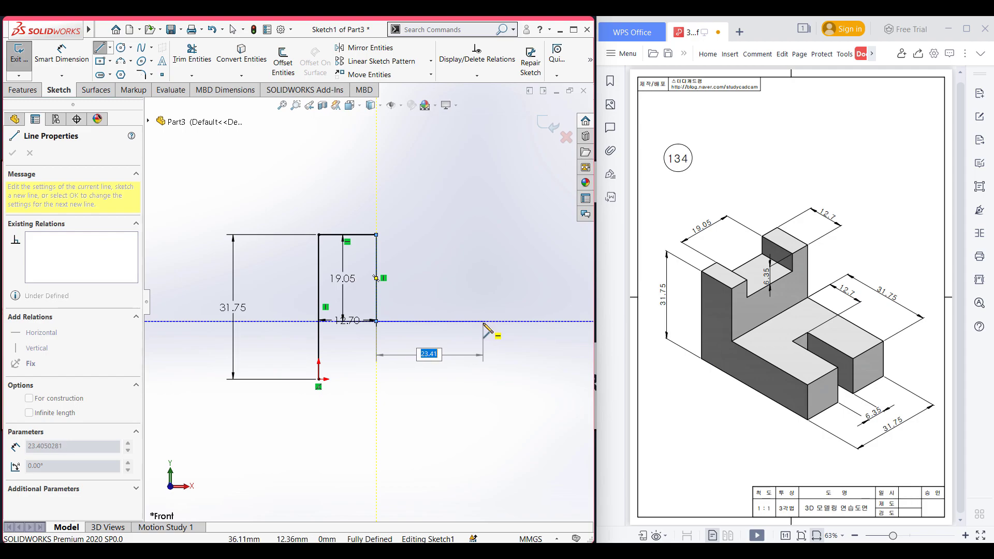
pyautogui.press('Return')
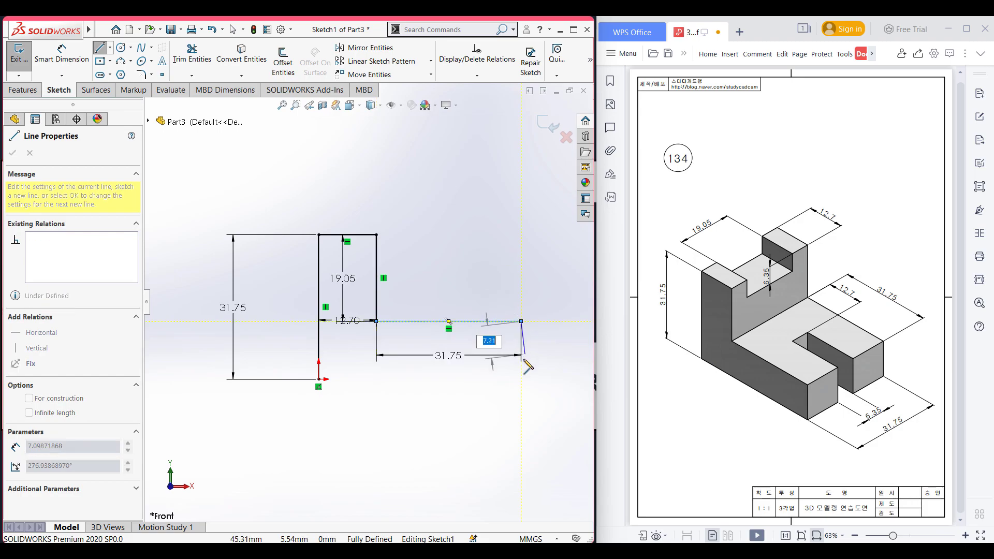
# - Close the L-shaped profile with a vertical line down to origin level and a horizontal line back to the origin
pyautogui.click(521, 379)
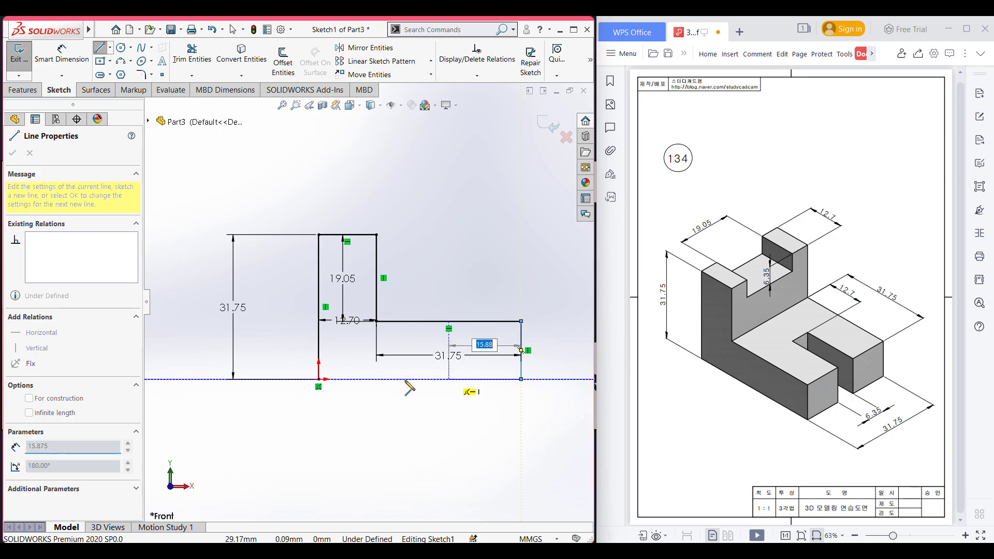
pyautogui.click(319, 379)
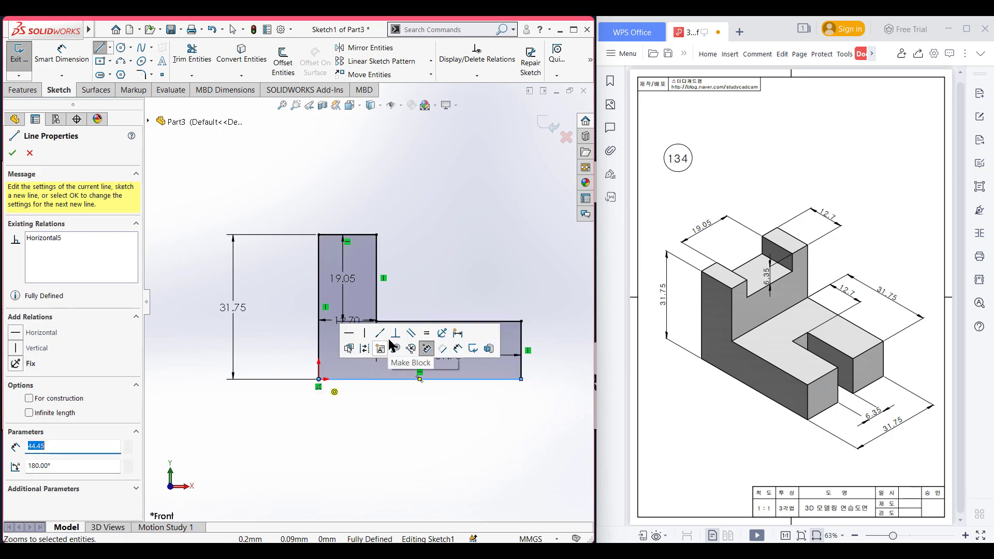
pyautogui.click(12, 153)
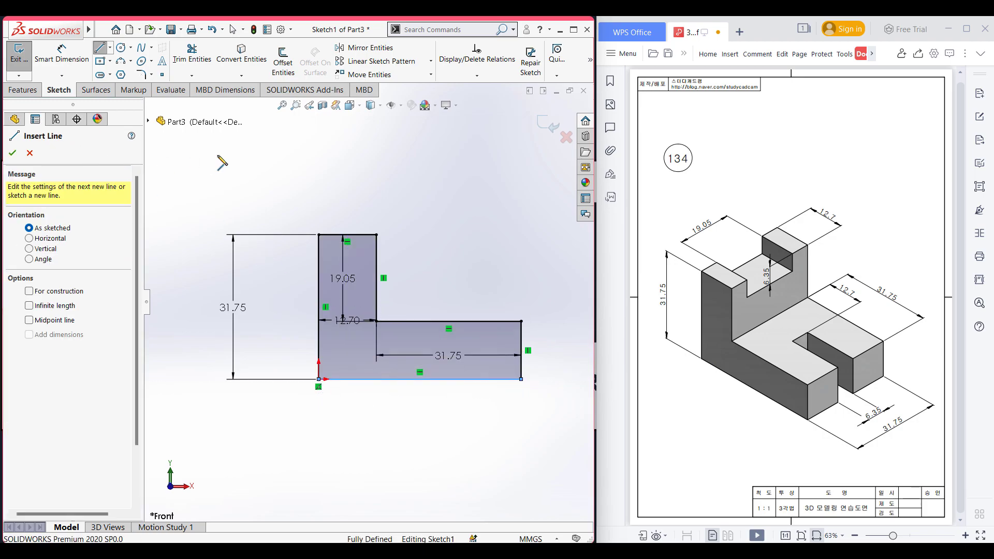
pyautogui.click(12, 153)
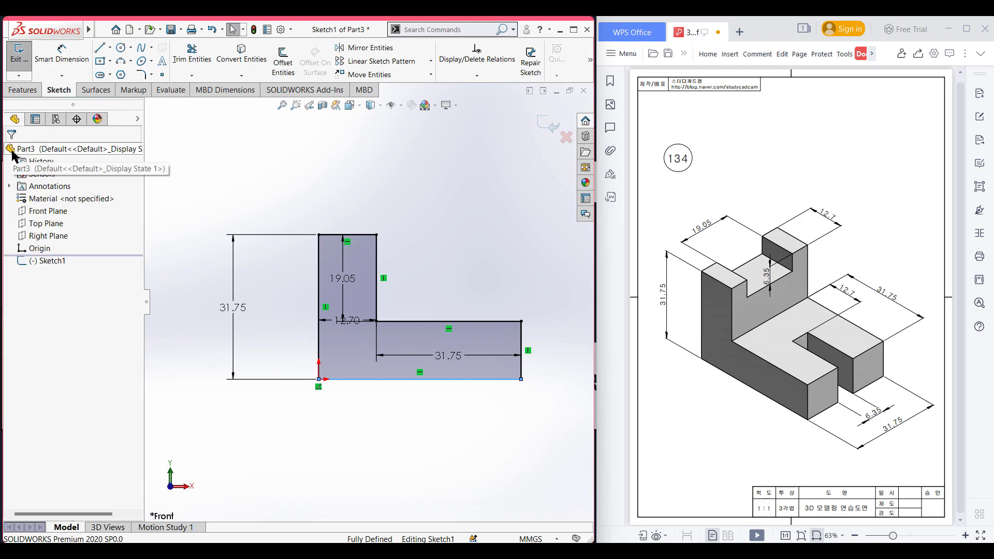
# - Extrude the L-shaped profile 31.75 mm as a boss using the Mid Plane end condition
pyautogui.hotkey('ctrl', '7')
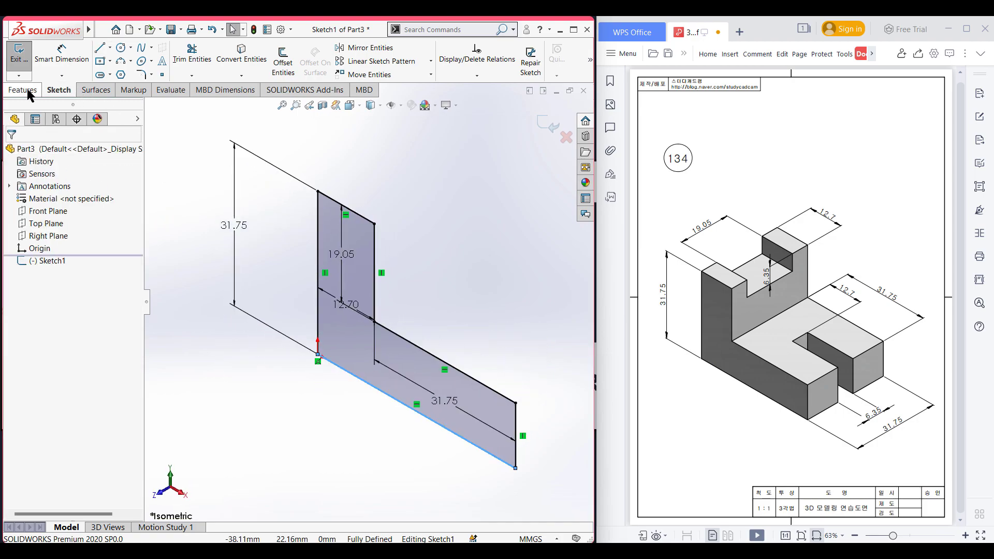
pyautogui.click(22, 90)
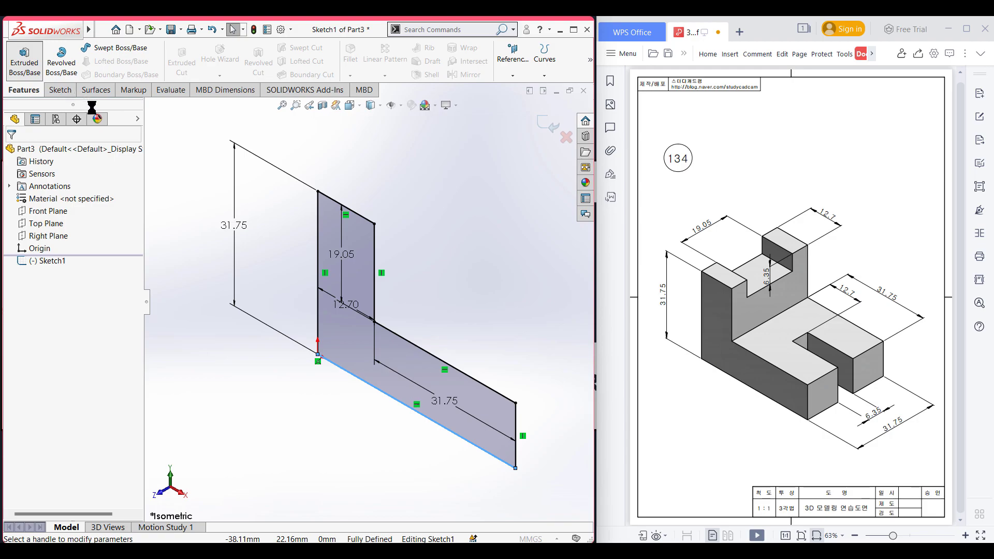
pyautogui.write('31.75')
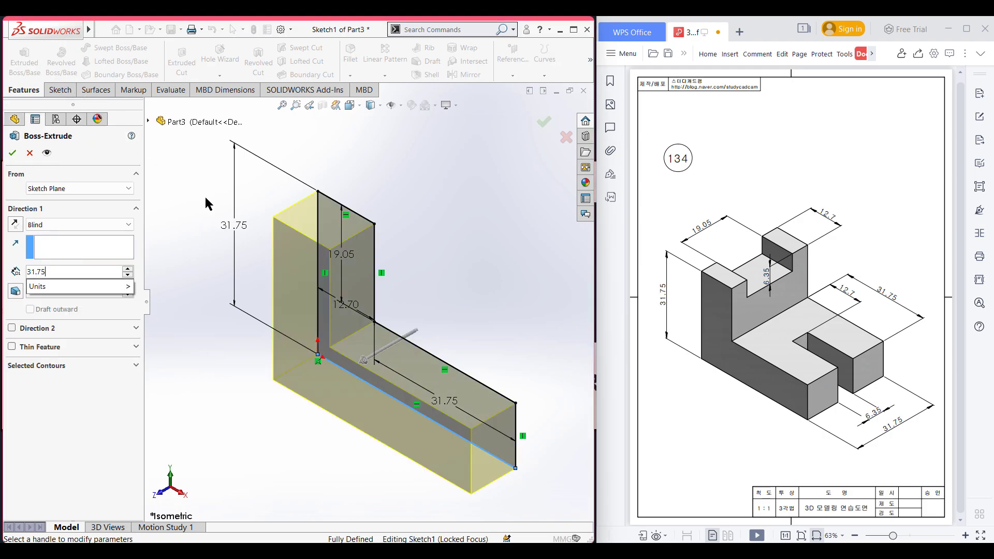
pyautogui.press('Return')
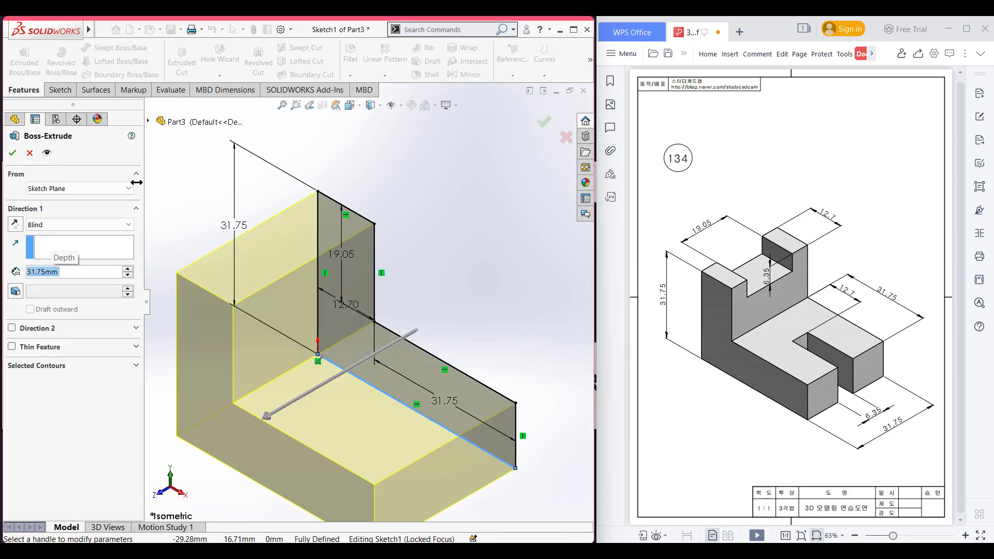
pyautogui.click(95, 224)
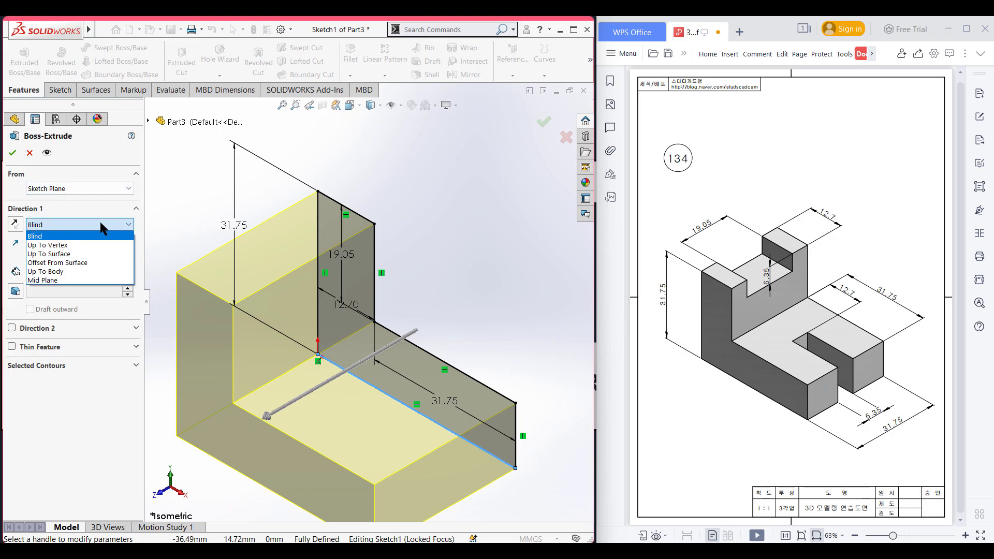
pyautogui.click(69, 282)
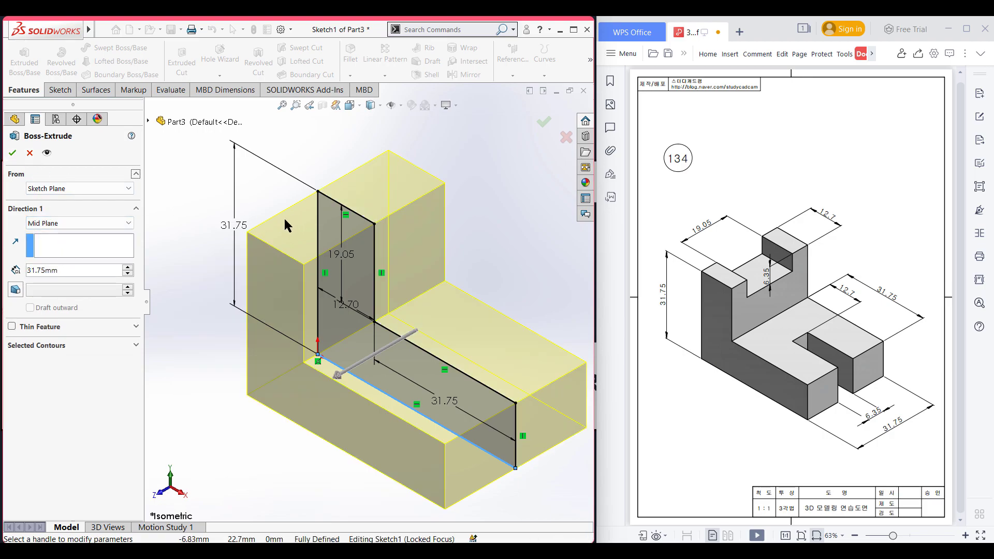
pyautogui.click(12, 153)
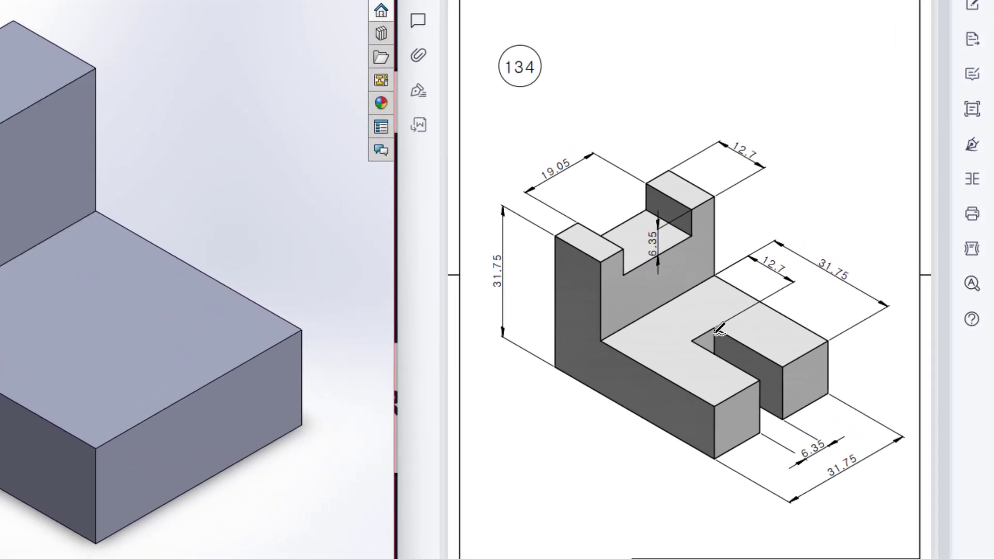
# - Examine the open slot in the base on drawing 134 and the dimensions that define its length and width
pyautogui.moveTo(781, 366)
pyautogui.mouseDown()
pyautogui.moveTo(717, 328)
pyautogui.moveTo(743, 377)
pyautogui.moveTo(786, 367)
pyautogui.mouseUp()
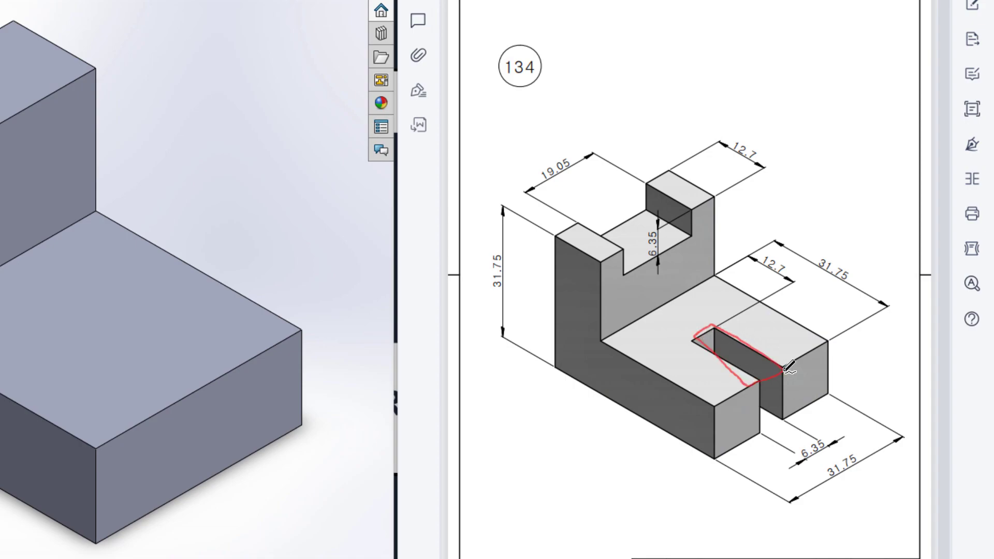
pyautogui.hotkey('ctrl', 'z')
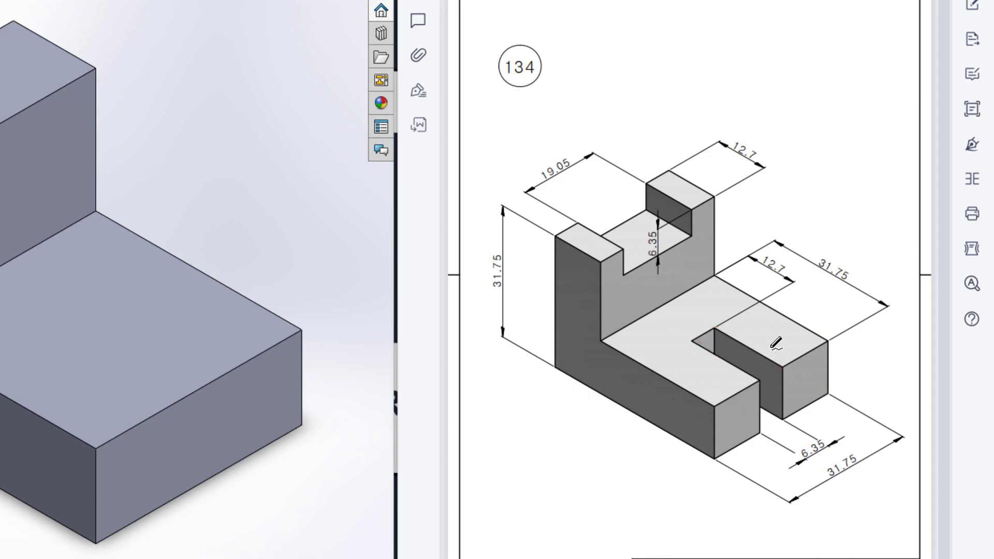
pyautogui.moveTo(771, 374); pyautogui.dragTo(718, 338)
pyautogui.moveTo(840, 255)
pyautogui.mouseDown()
pyautogui.moveTo(827, 279)
pyautogui.moveTo(832, 269)
pyautogui.moveTo(777, 257)
pyautogui.moveTo(786, 265)
pyautogui.mouseUp()
pyautogui.moveTo(758, 377)
pyautogui.mouseDown()
pyautogui.moveTo(779, 360)
pyautogui.moveTo(722, 322)
pyautogui.moveTo(694, 333)
pyautogui.moveTo(724, 370)
pyautogui.mouseUp()
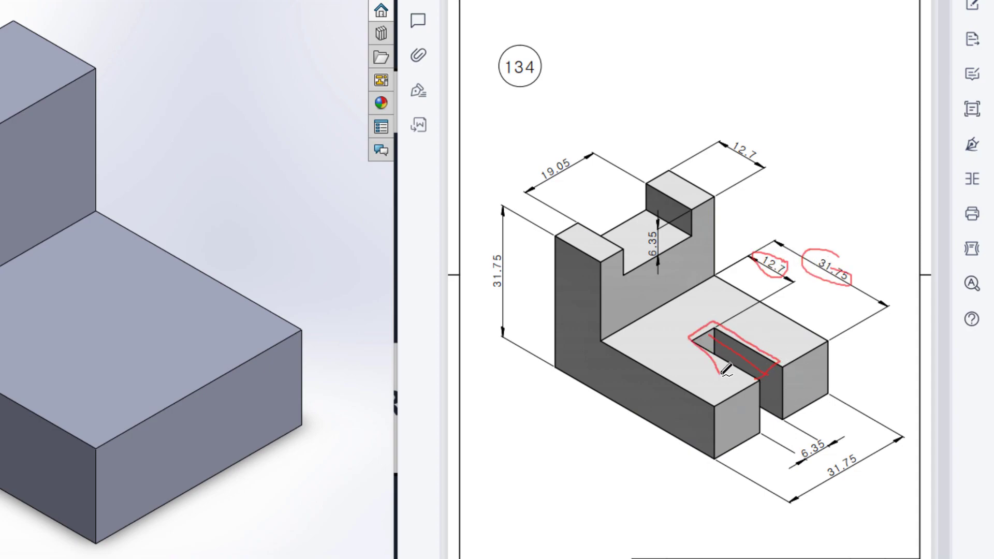
pyautogui.moveTo(827, 436)
pyautogui.mouseDown()
pyautogui.moveTo(792, 460)
pyautogui.moveTo(824, 436)
pyautogui.mouseUp()
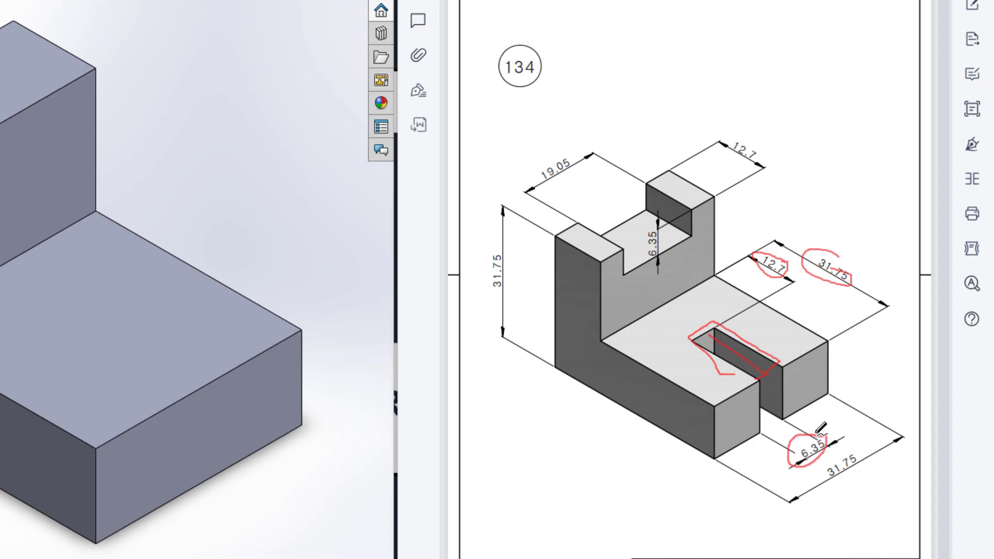
pyautogui.moveTo(767, 376)
pyautogui.mouseDown()
pyautogui.moveTo(767, 435)
pyautogui.moveTo(776, 428)
pyautogui.mouseUp()
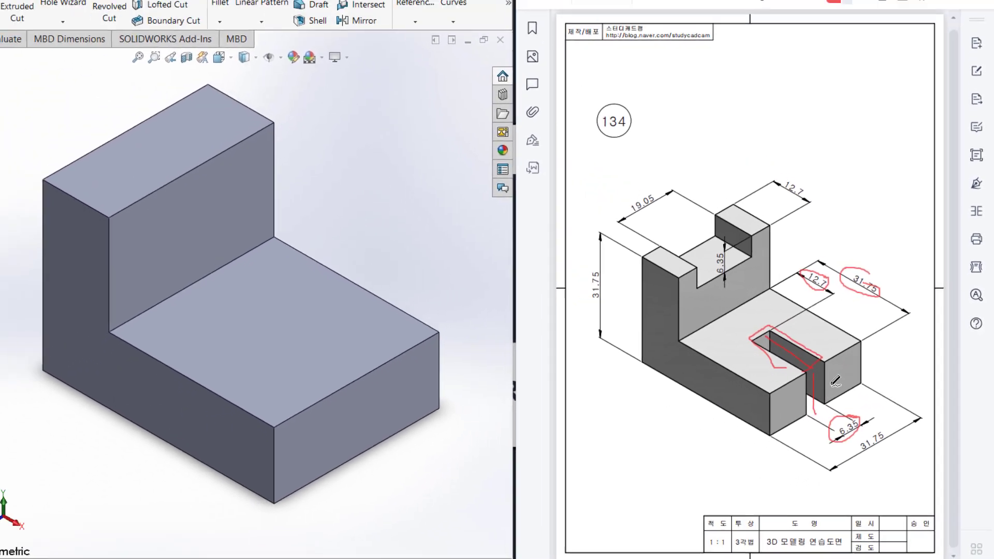
pyautogui.press('Escape')
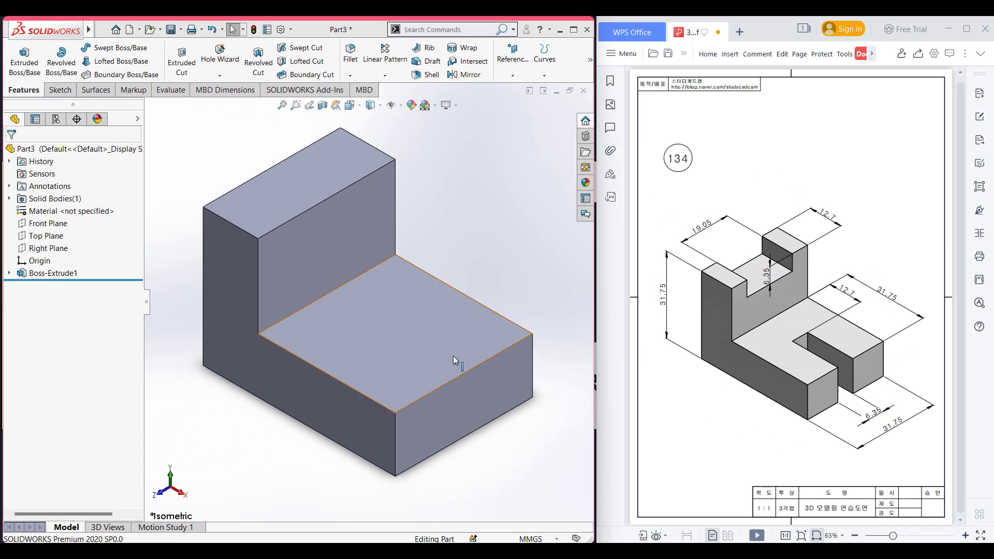
# - On the base's upper face, sketch a horizontal centerline 31.75-12.7 (19.05) mm long inward from the midpoint of the outer edge
pyautogui.rightClick(453, 356)
pyautogui.click(474, 311)
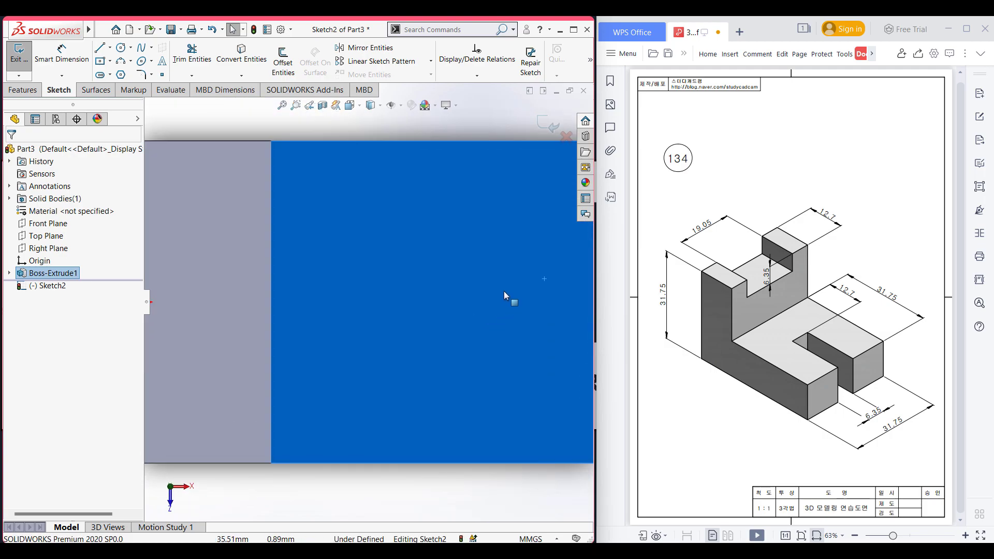
pyautogui.click(324, 128)
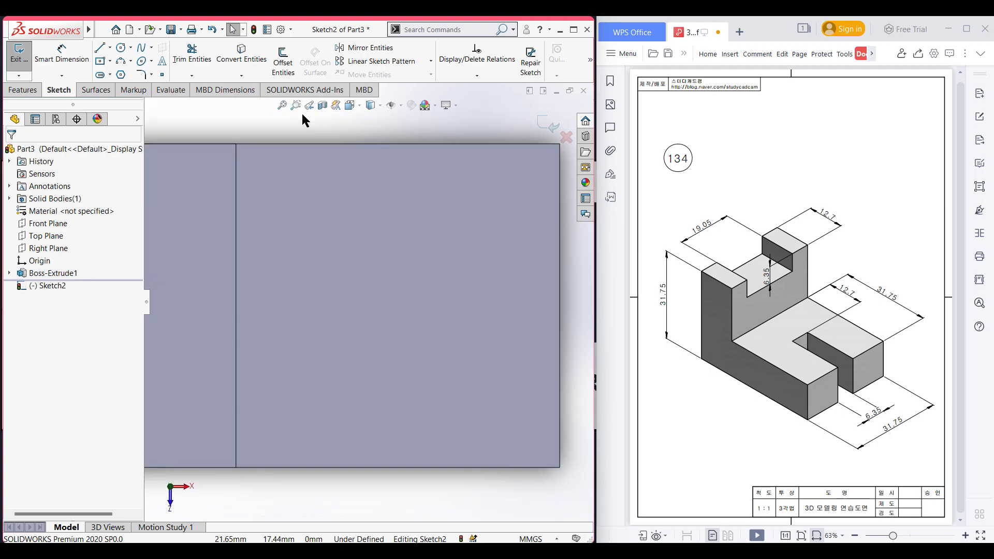
pyautogui.click(110, 47)
pyautogui.click(122, 73)
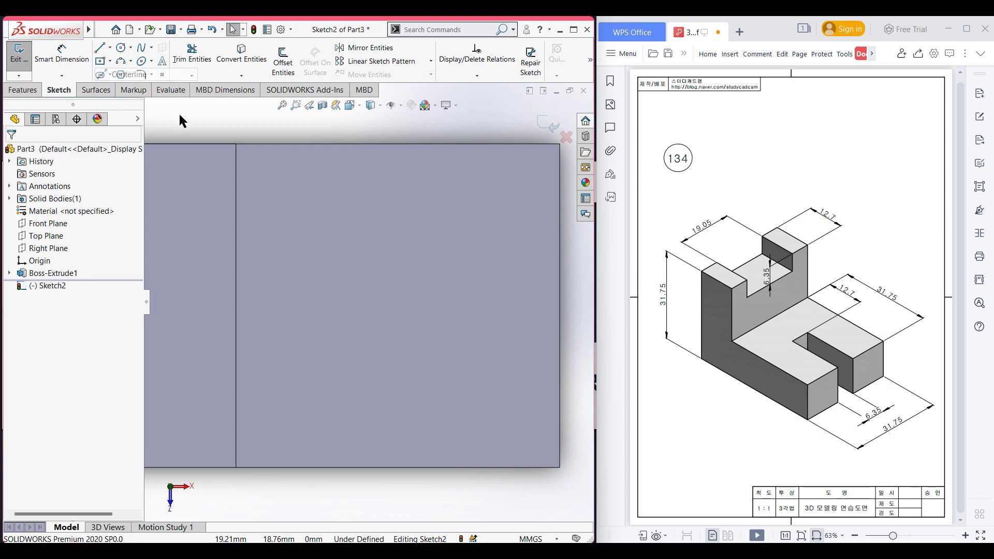
pyautogui.click(559, 306)
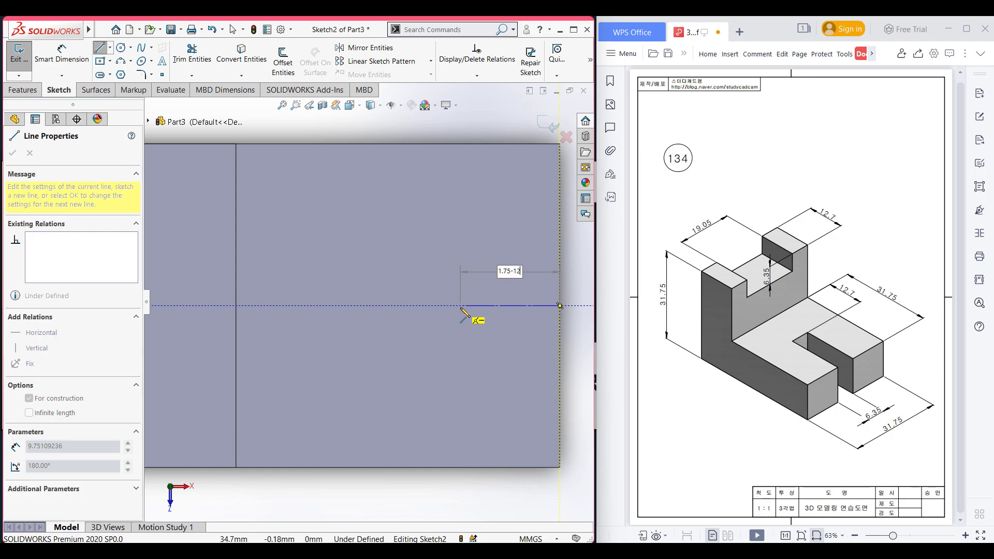
pyautogui.write('31.75-12.7')
pyautogui.press('Return')
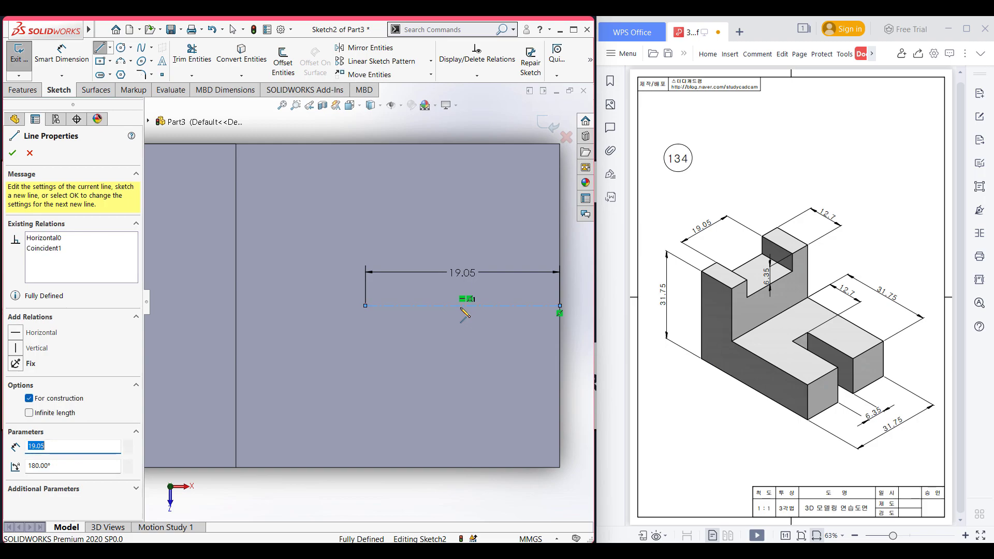
pyautogui.press('Escape')
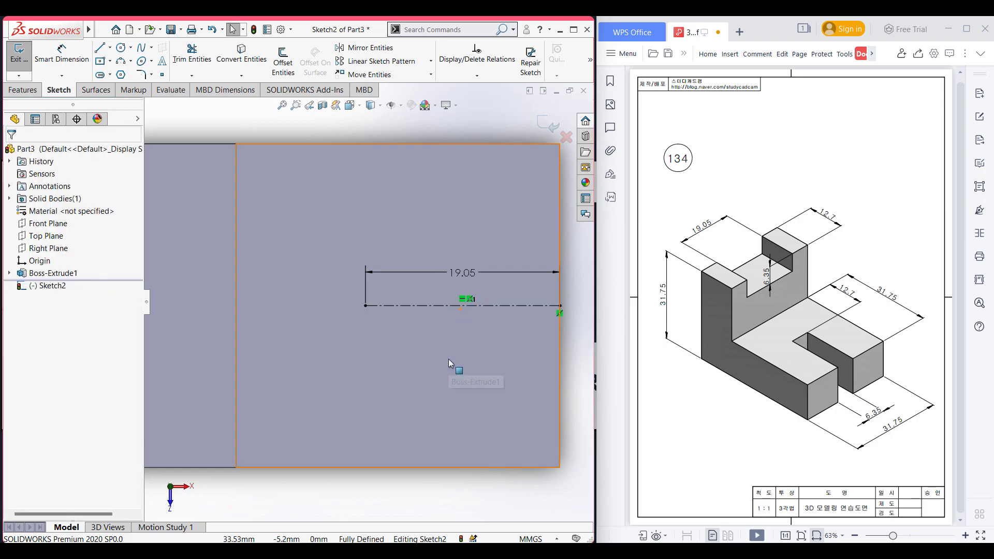
# - Offset the slot centerline by 6.35/2 (3.175) mm in both directions, with straight line cap ends closing the outline
pyautogui.click(448, 359)
pyautogui.click(485, 498)
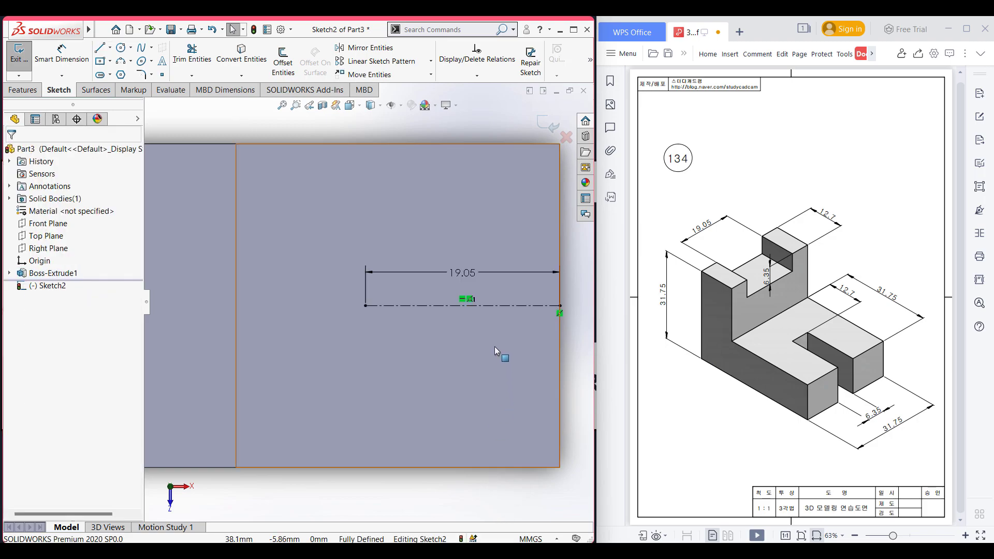
pyautogui.click(496, 305)
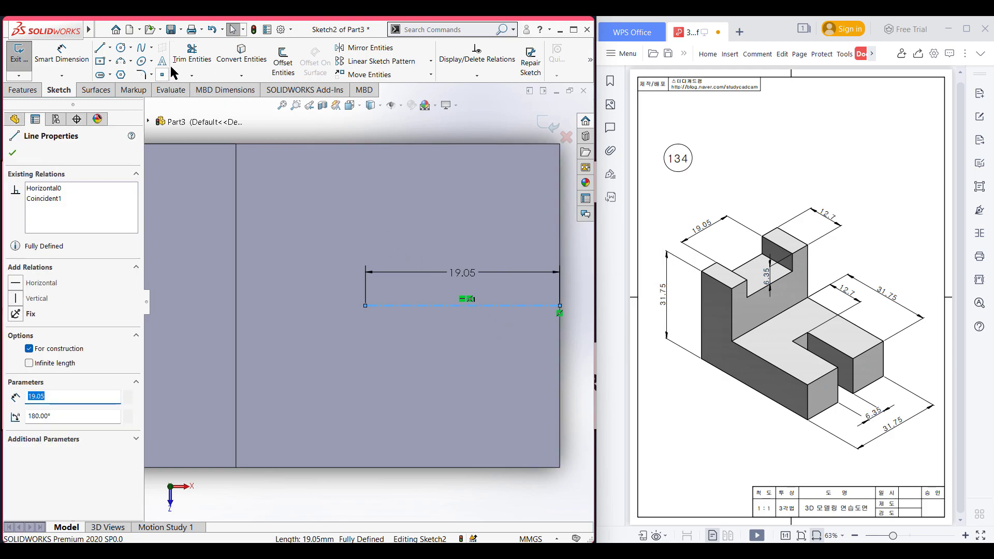
pyautogui.click(284, 64)
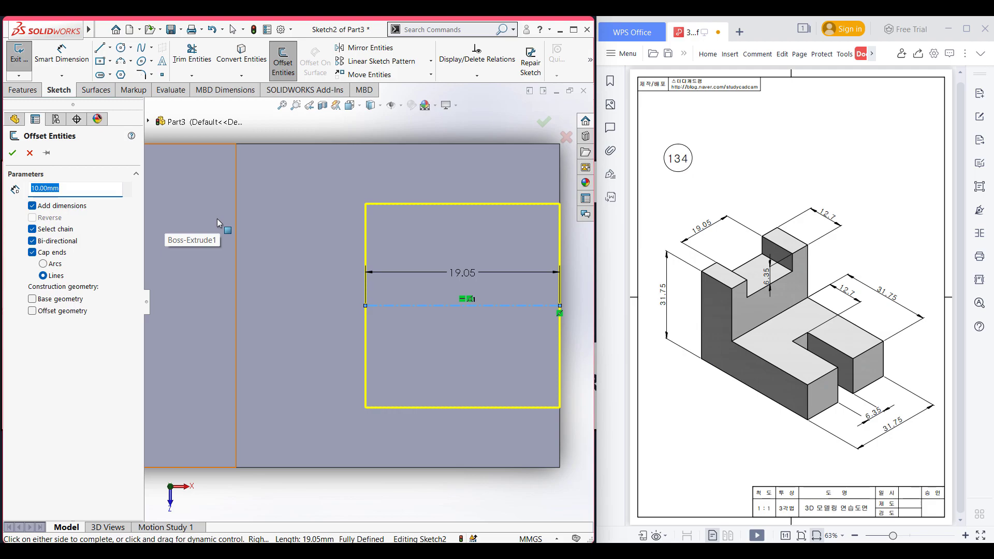
pyautogui.write('6.35/2')
pyautogui.press('Return')
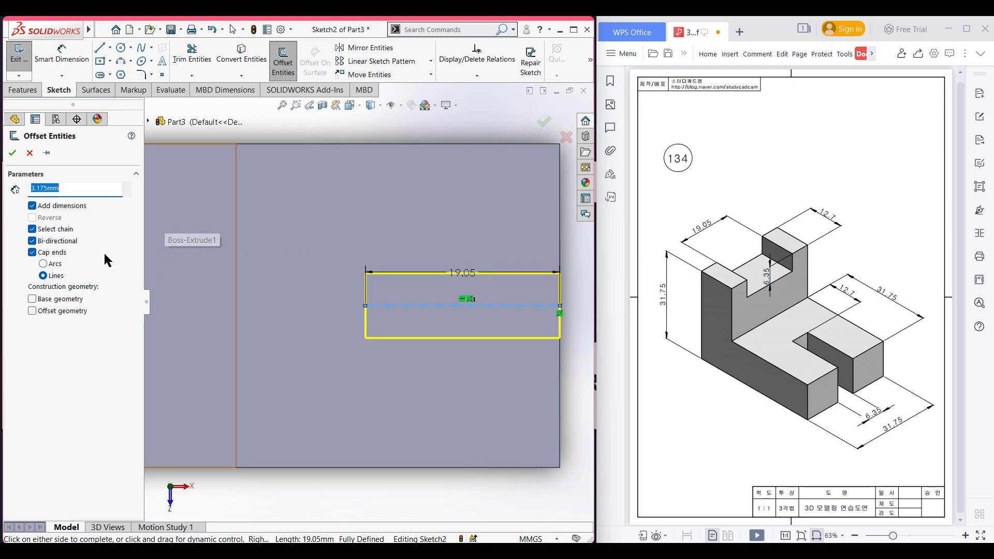
pyautogui.click(12, 153)
# - Cut-extrude the slot outline through the base as a Blind cut 31.75 mm deep
pyautogui.hotkey('ctrl', '7')
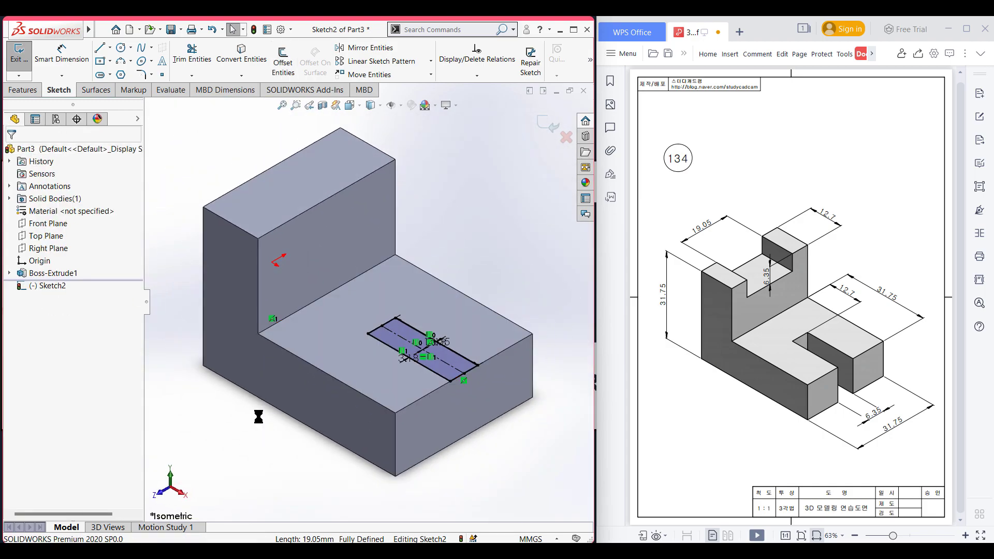
pyautogui.click(23, 90)
pyautogui.click(178, 54)
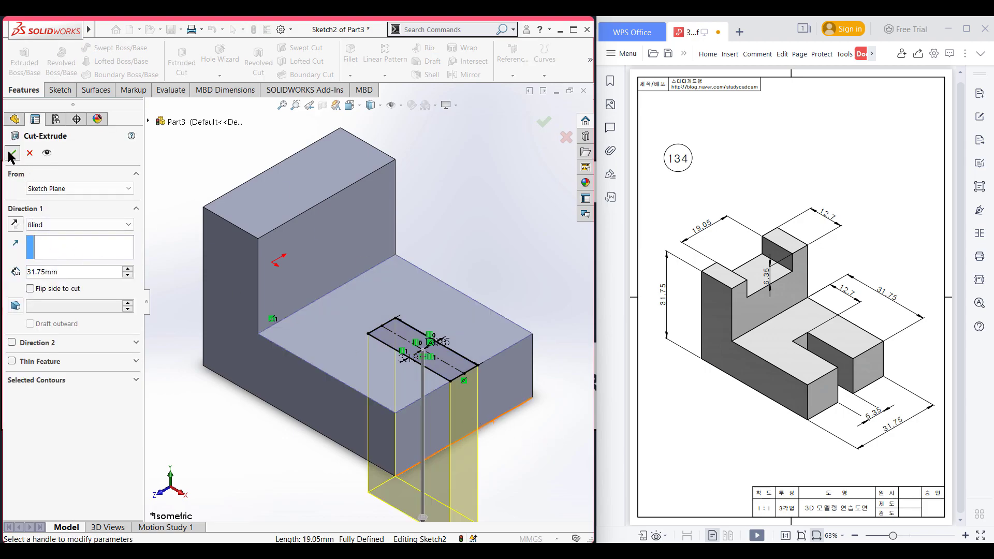
pyautogui.click(13, 153)
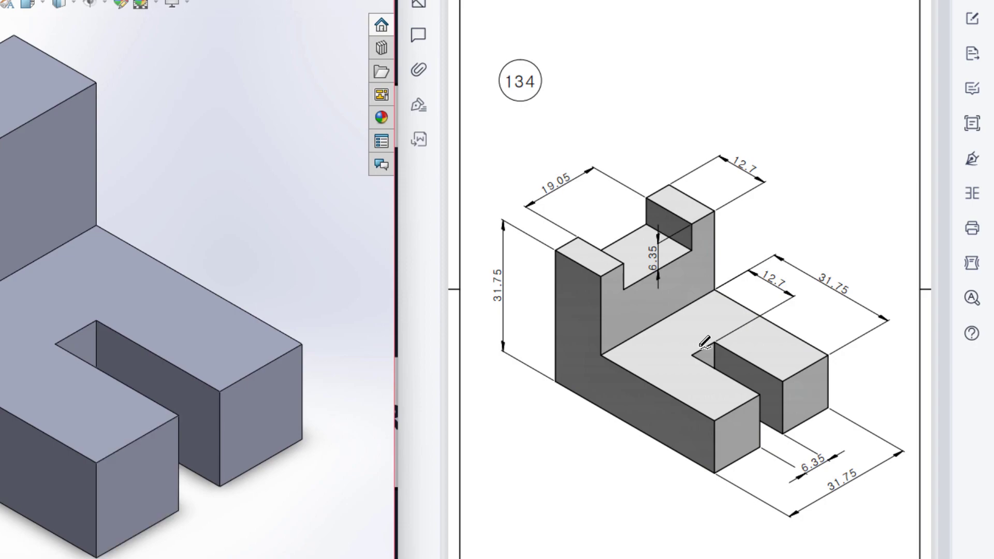
# - Examine the upper notch on drawing 134 and the dimensions that define its length and width
pyautogui.moveTo(650, 195)
pyautogui.mouseDown()
pyautogui.moveTo(690, 224)
pyautogui.moveTo(627, 267)
pyautogui.moveTo(598, 244)
pyautogui.moveTo(648, 198)
pyautogui.mouseUp()
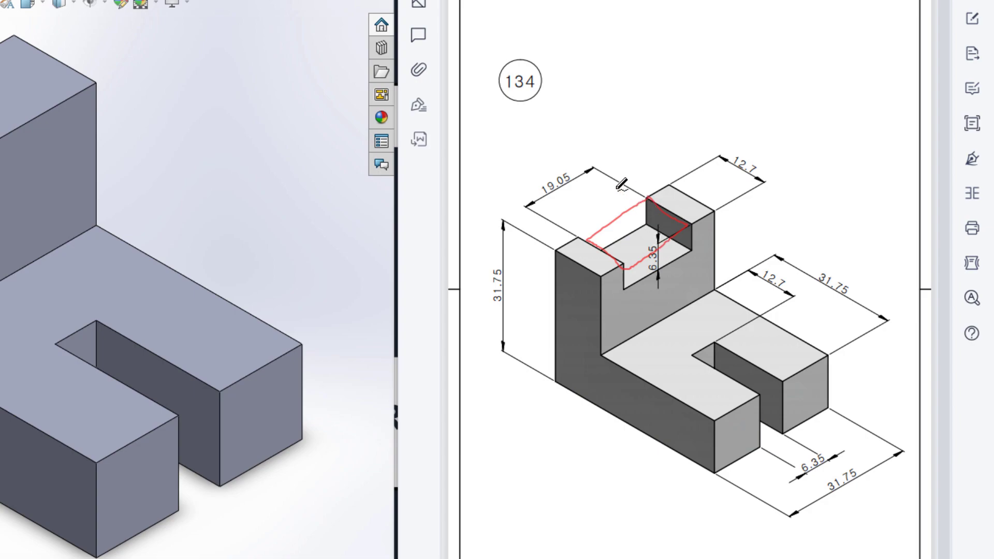
pyautogui.moveTo(594, 171)
pyautogui.mouseDown()
pyautogui.moveTo(541, 172)
pyautogui.moveTo(585, 161)
pyautogui.mouseUp()
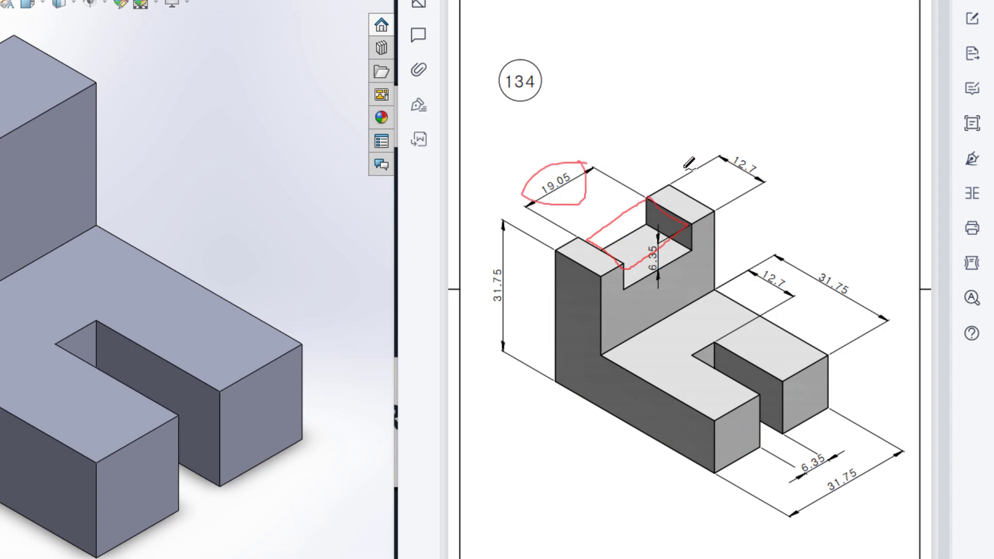
pyautogui.moveTo(754, 154)
pyautogui.mouseDown()
pyautogui.moveTo(735, 148)
pyautogui.moveTo(773, 167)
pyautogui.moveTo(724, 164)
pyautogui.mouseUp()
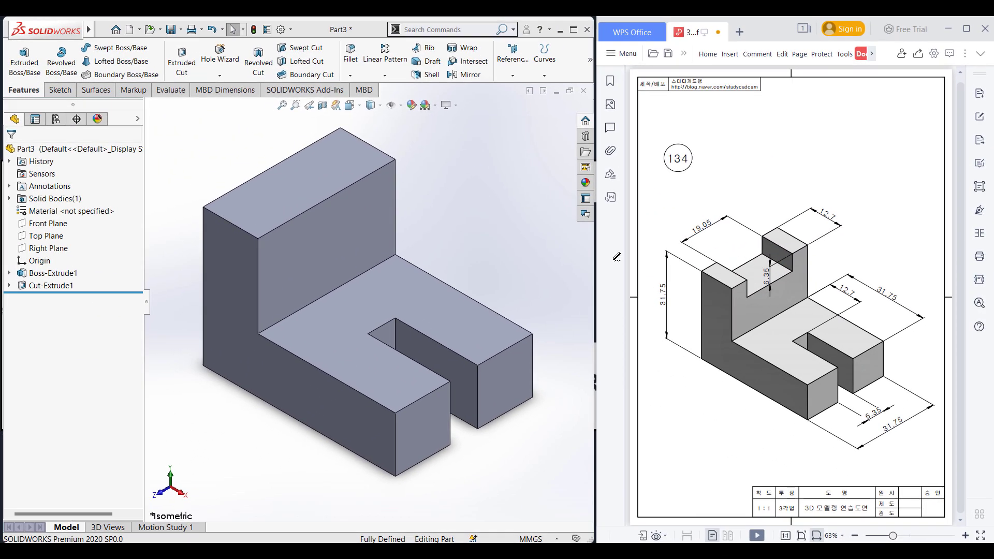
# - On the upright wall's top face, sketch a center rectangle from the middle of the face, 19.05 mm along the wall and 12.7 mm across its thickness
pyautogui.rightClick(302, 184)
pyautogui.click(315, 168)
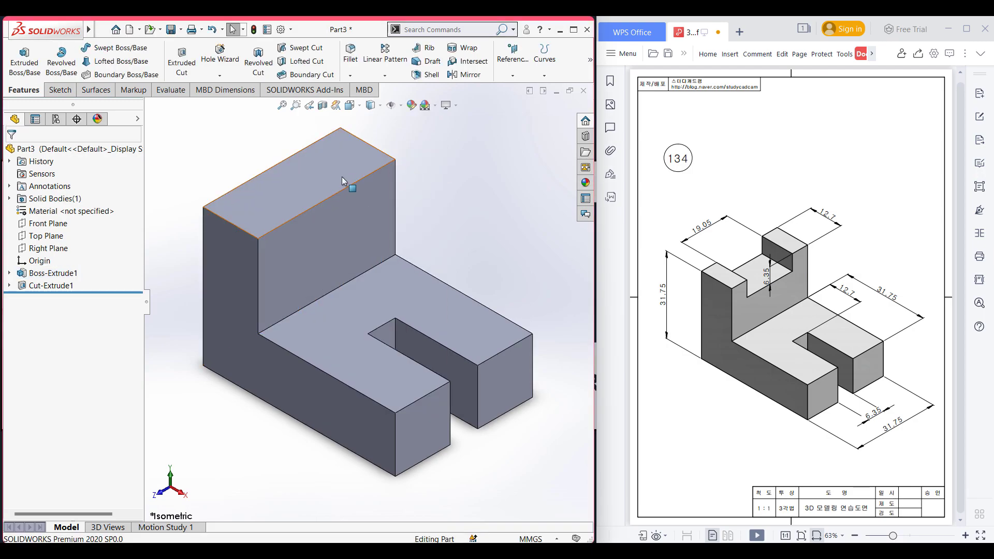
pyautogui.rightClick(341, 176)
pyautogui.click(374, 171)
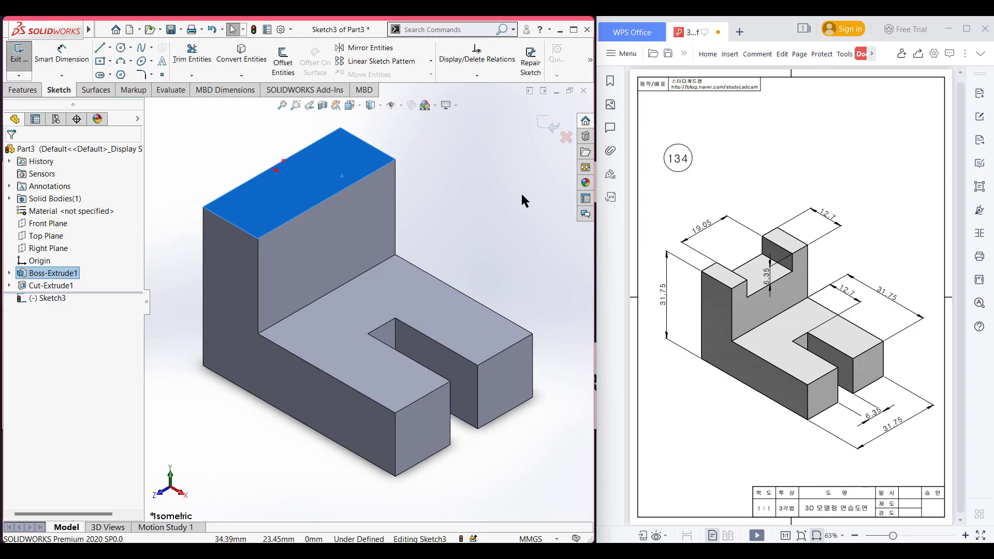
pyautogui.hotkey('ctrl', '8')
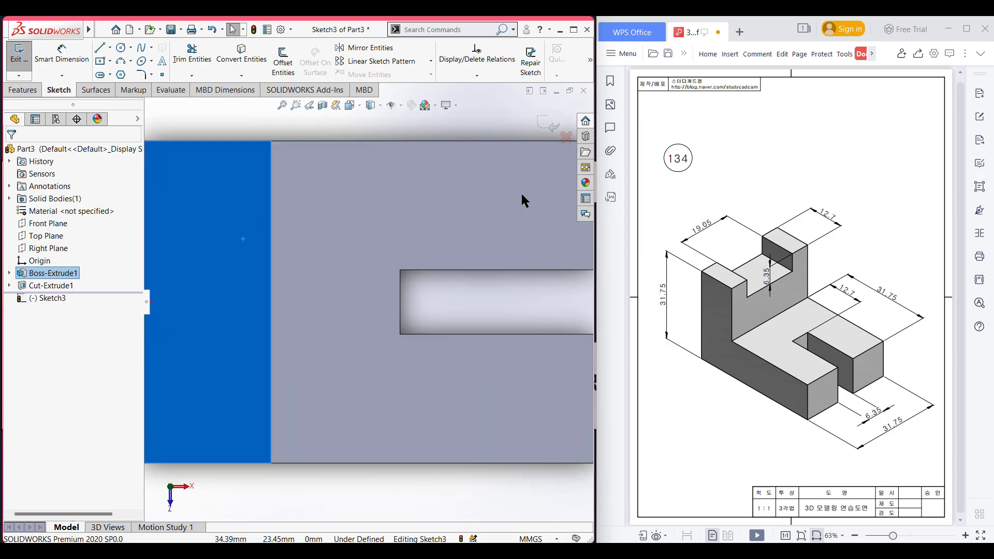
pyautogui.scroll(-3, 222, 234)
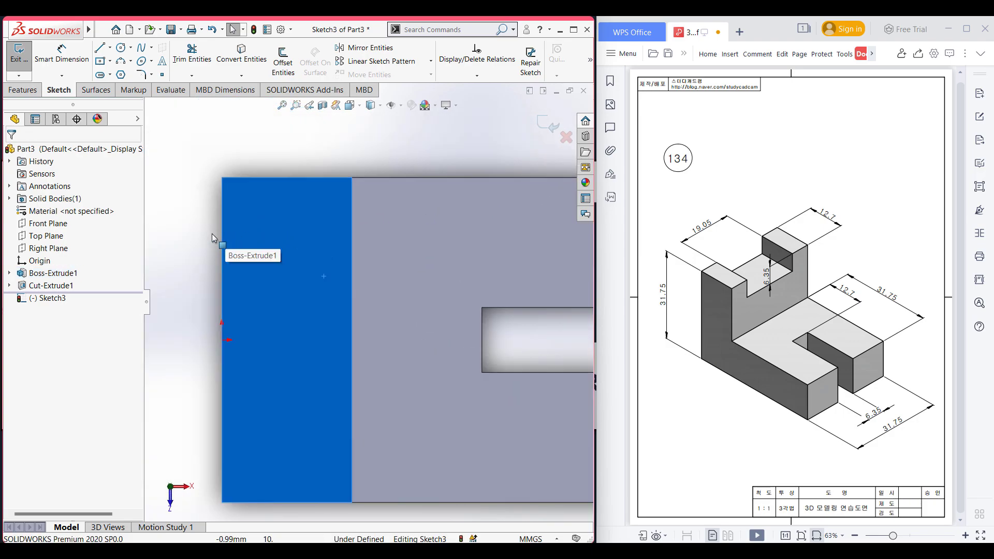
pyautogui.click(101, 61)
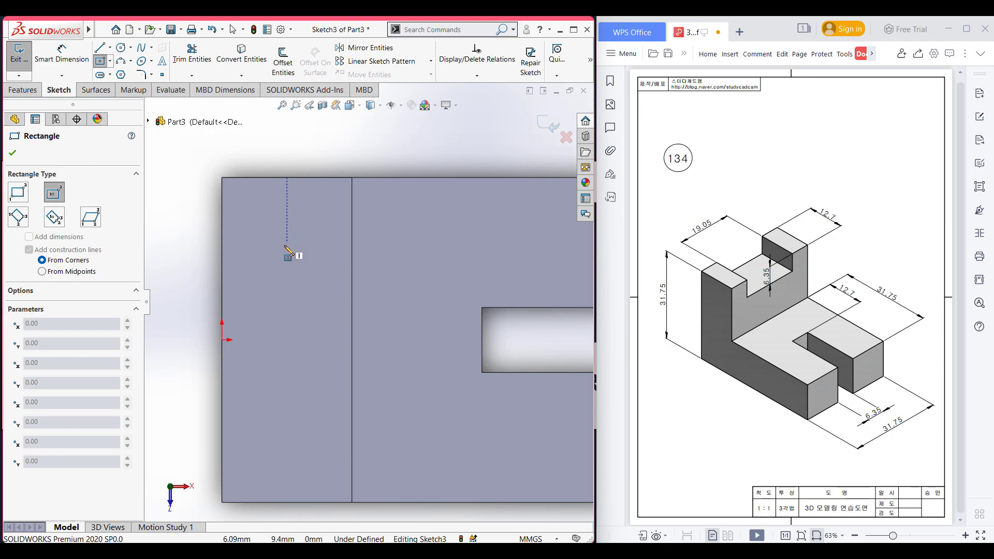
pyautogui.click(288, 340)
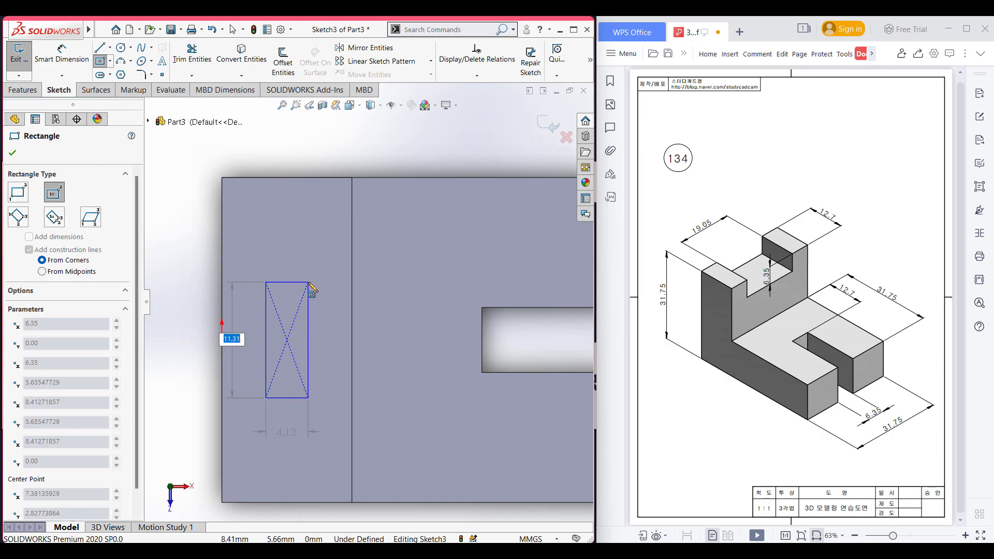
pyautogui.write('19.05')
pyautogui.press('Tab')
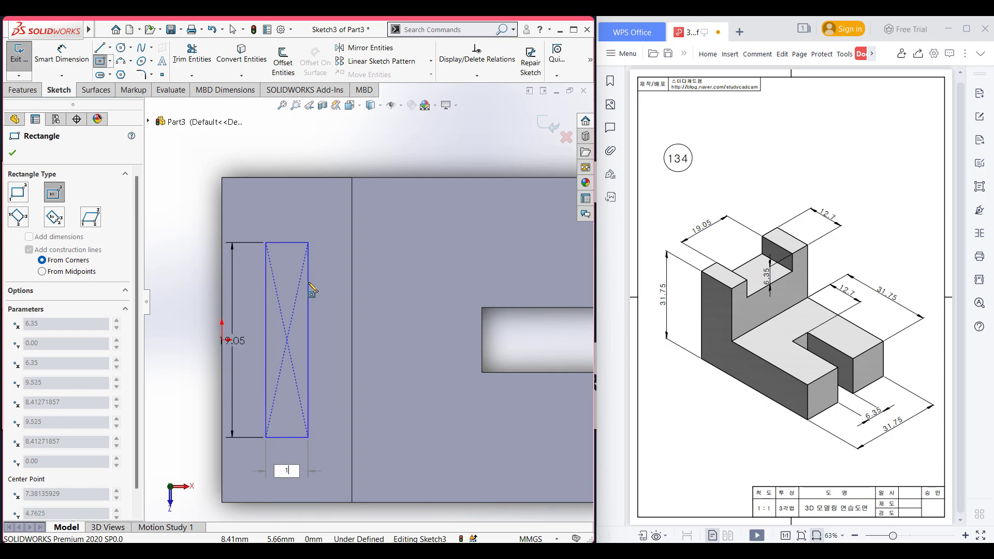
pyautogui.write('12.7')
pyautogui.press('Return')
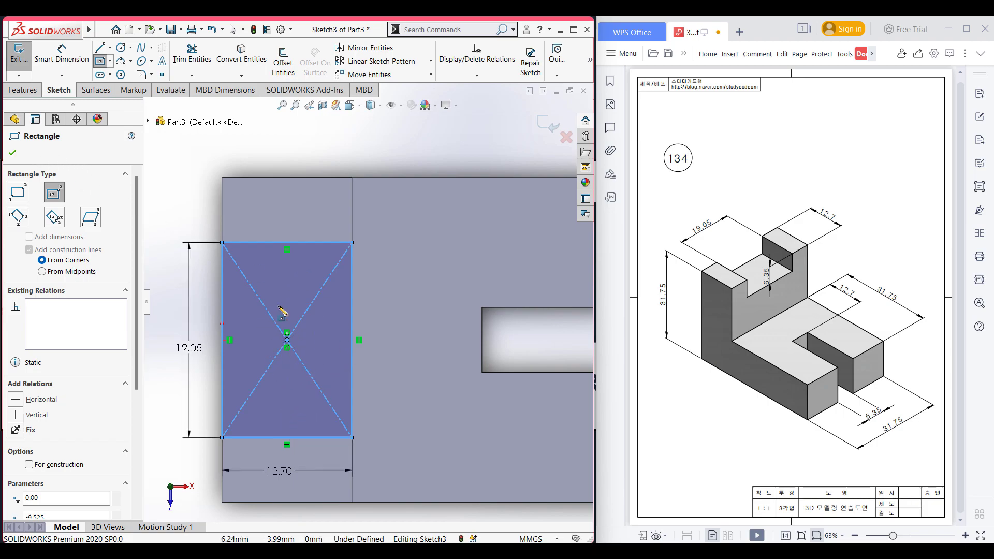
pyautogui.click(13, 153)
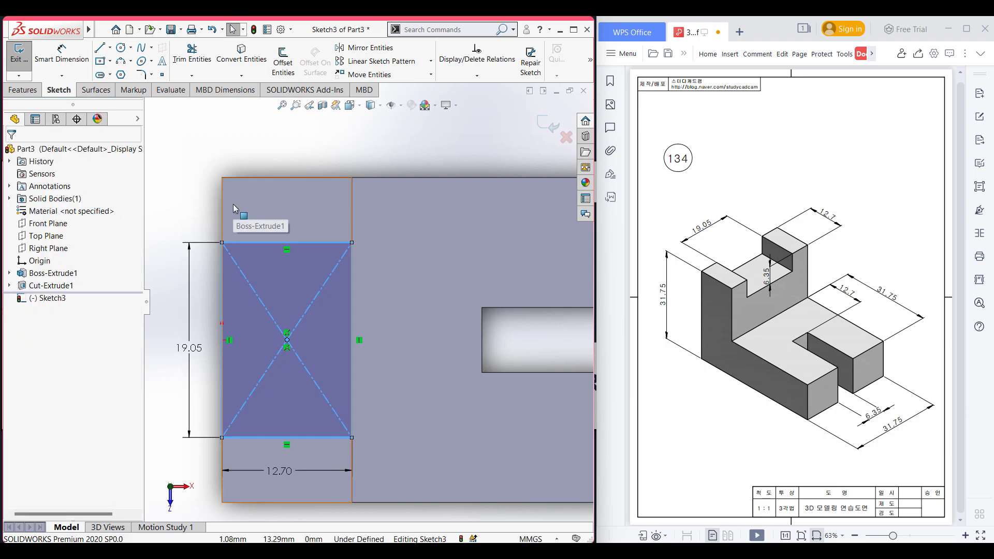
# - Cut-extrude the rectangle down into the upright wall as a Blind cut 6.35 mm deep
pyautogui.hotkey('ctrl', '7')
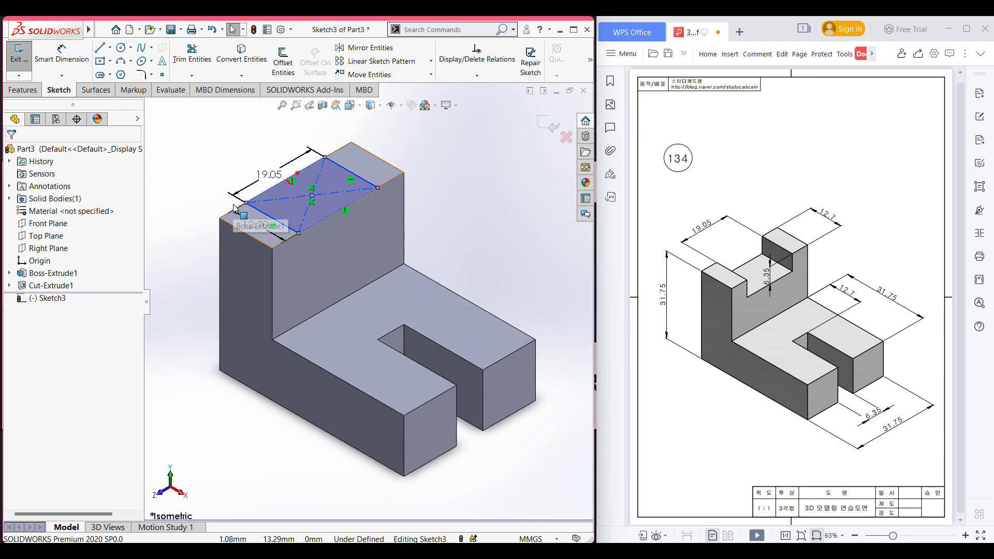
pyautogui.click(201, 181)
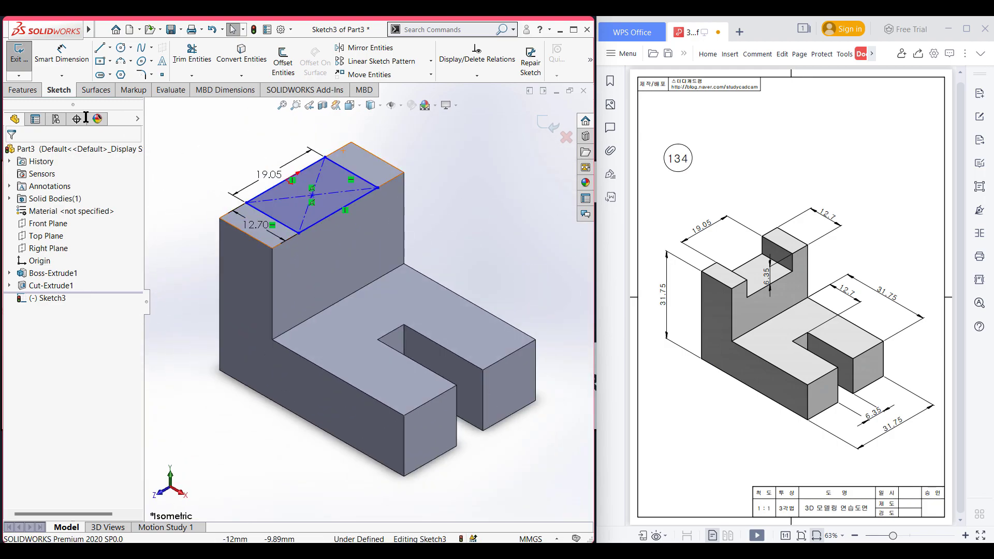
pyautogui.click(22, 89)
pyautogui.click(181, 63)
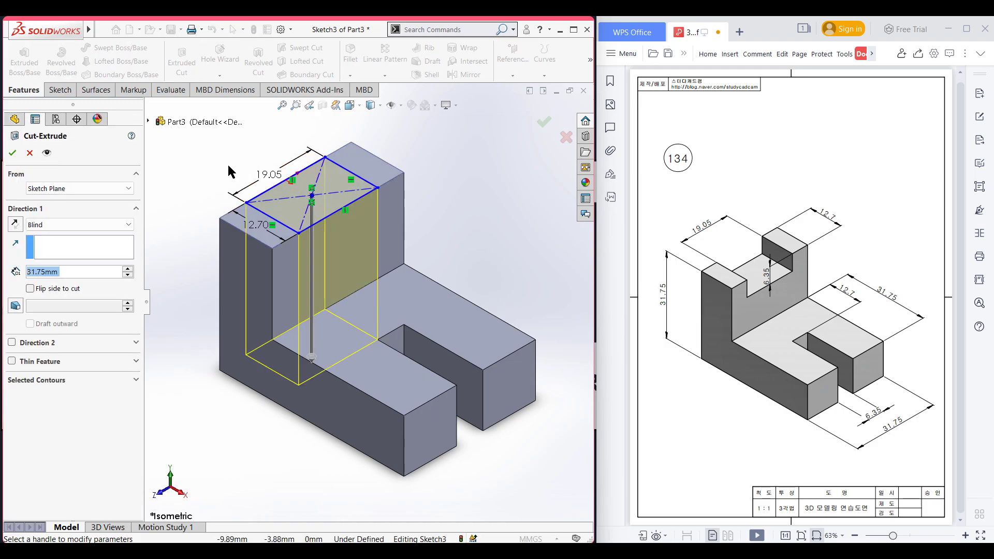
pyautogui.write('6')
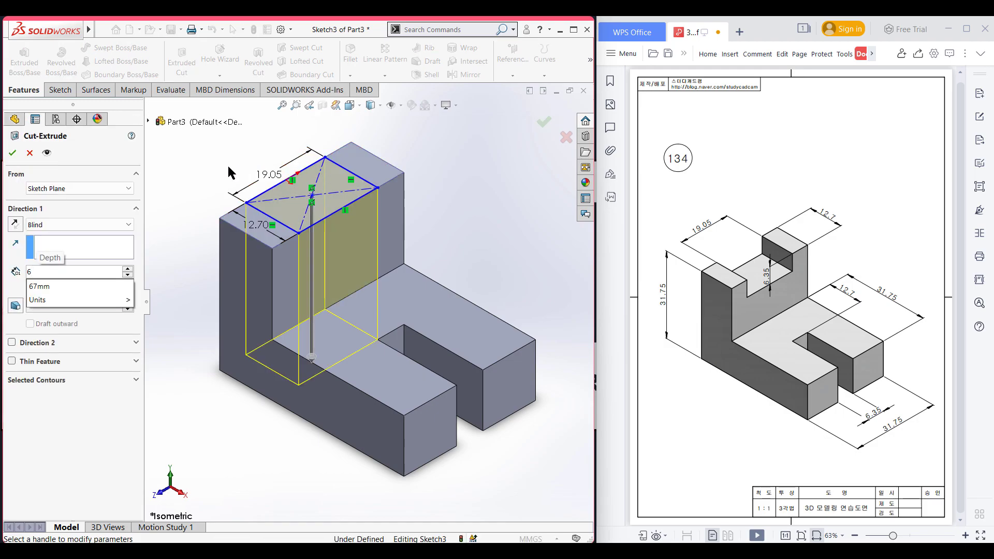
pyautogui.write('.35')
pyautogui.press('Return')
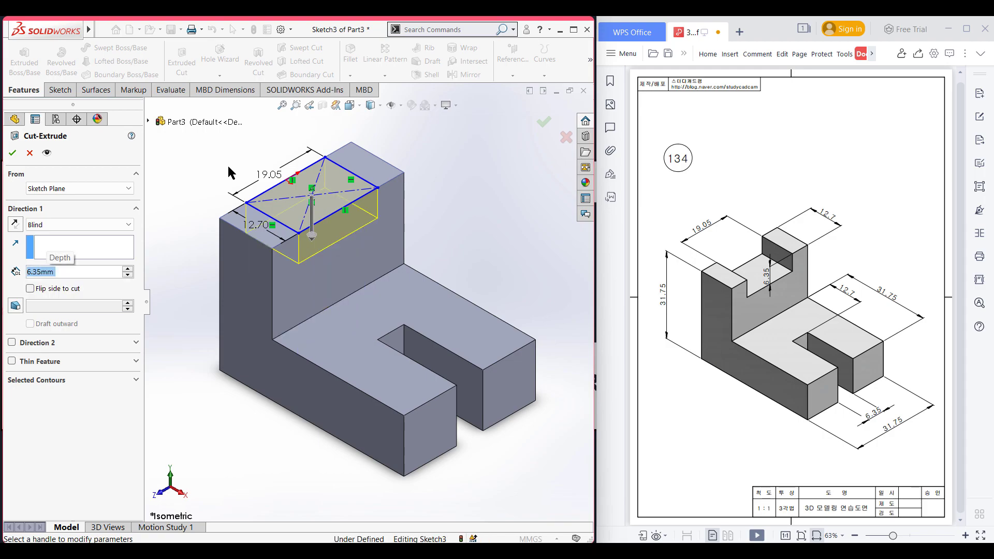
pyautogui.press('Return')
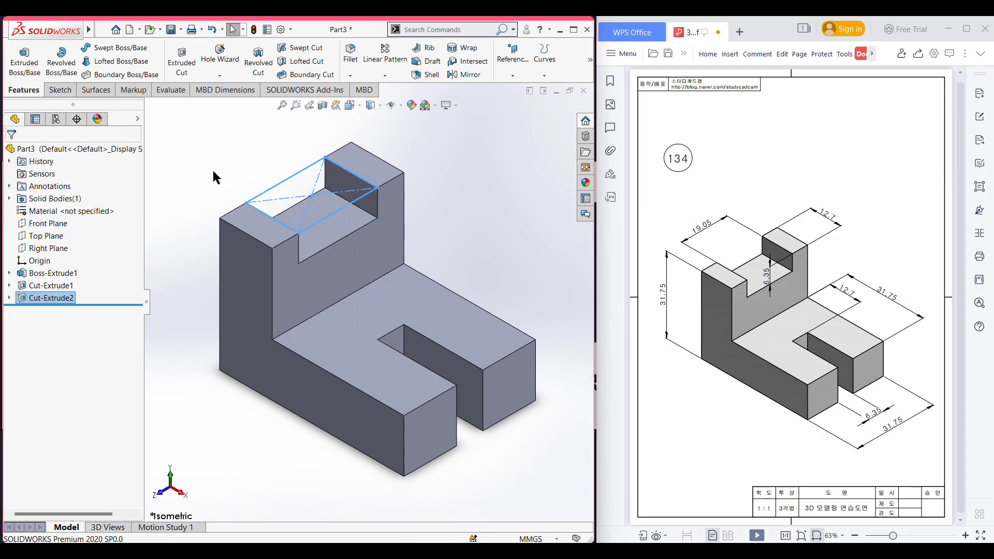
pyautogui.press('f')
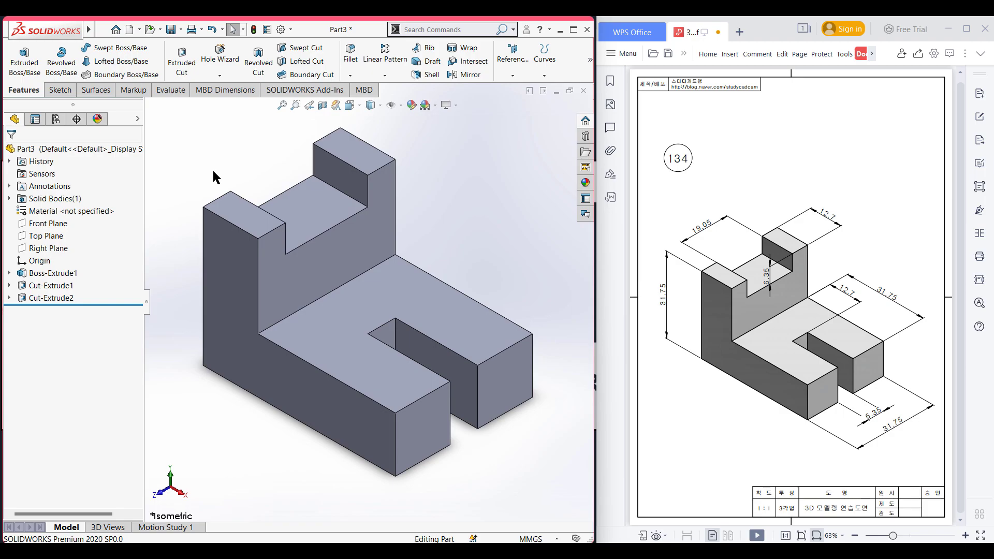